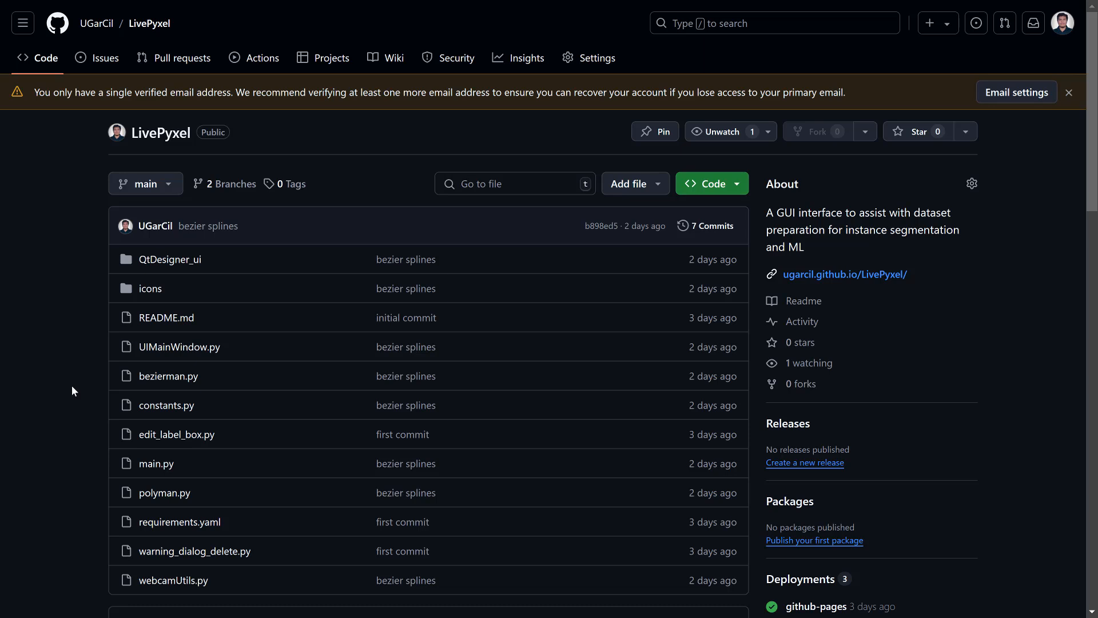
- Copy the HTTPS clone URL of the LivePyxel repository
{"action": "left_click", "coordinate": [727, 191]}
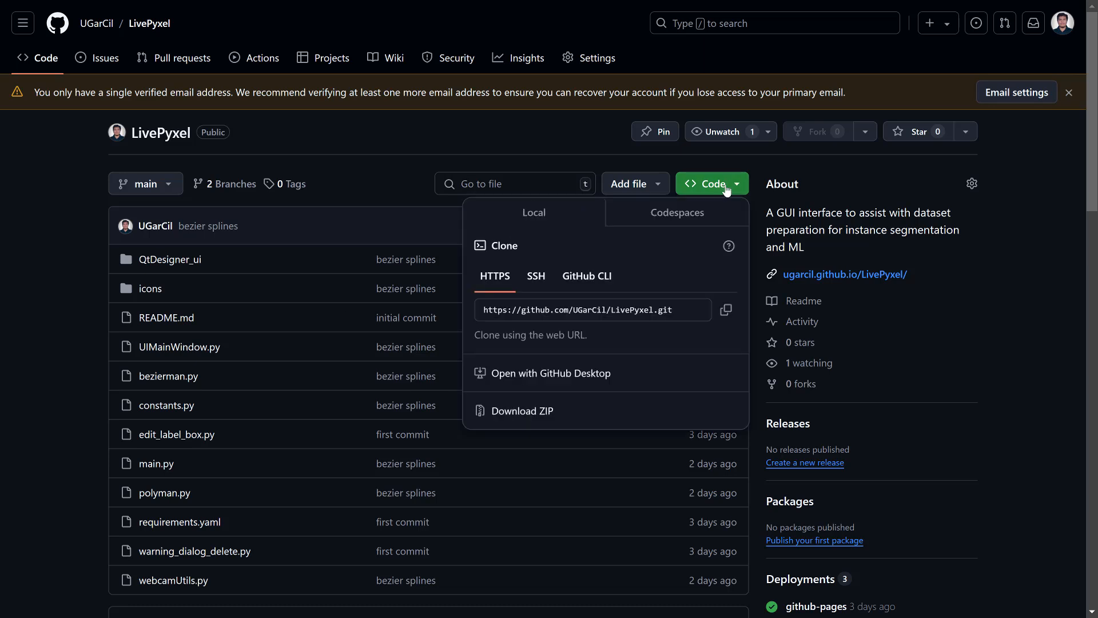
{"action": "left_click", "coordinate": [723, 316]}
{"action": "left_click", "coordinate": [86, 423]}
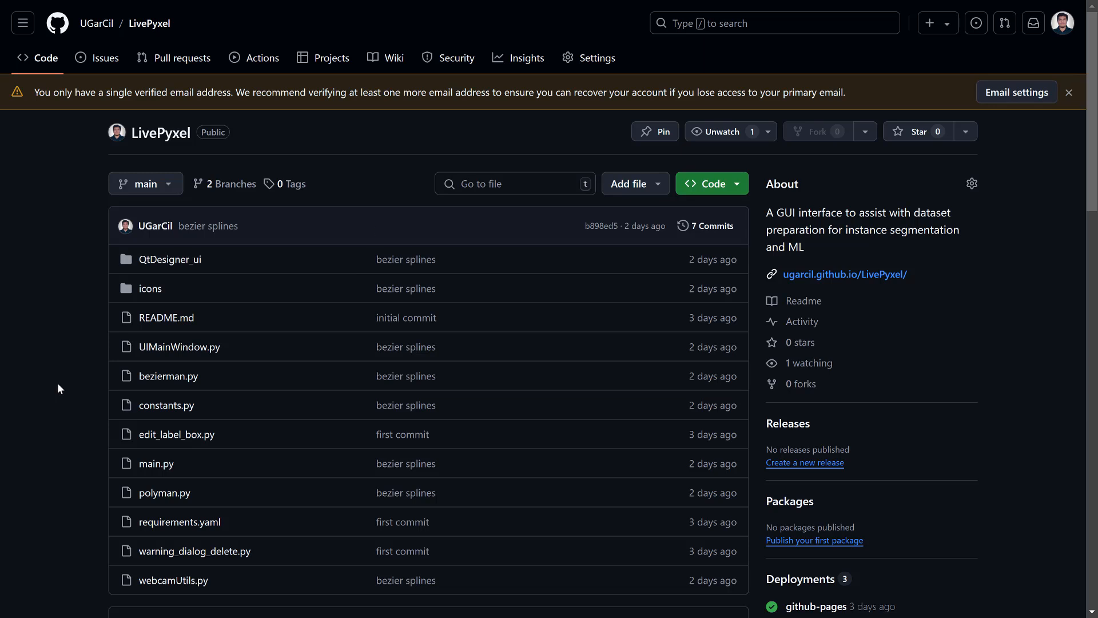
- Switch to File Explorer and open a command prompt in the test_livepyxel folder
{"action": "key", "text": "alt+Tab"}
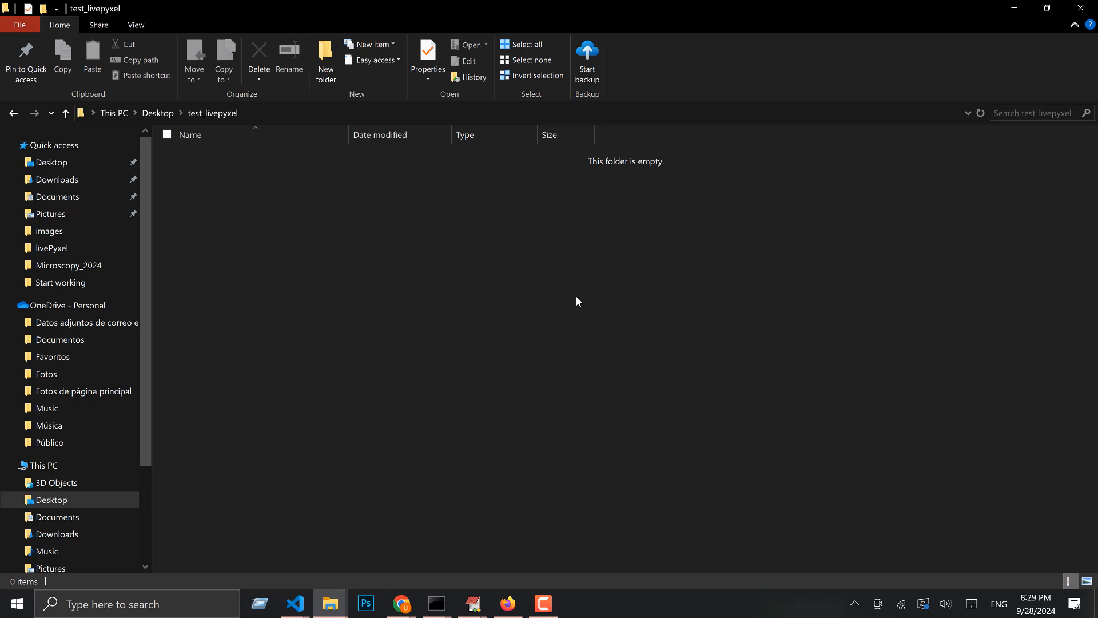
{"action": "key", "text": "alt+d"}
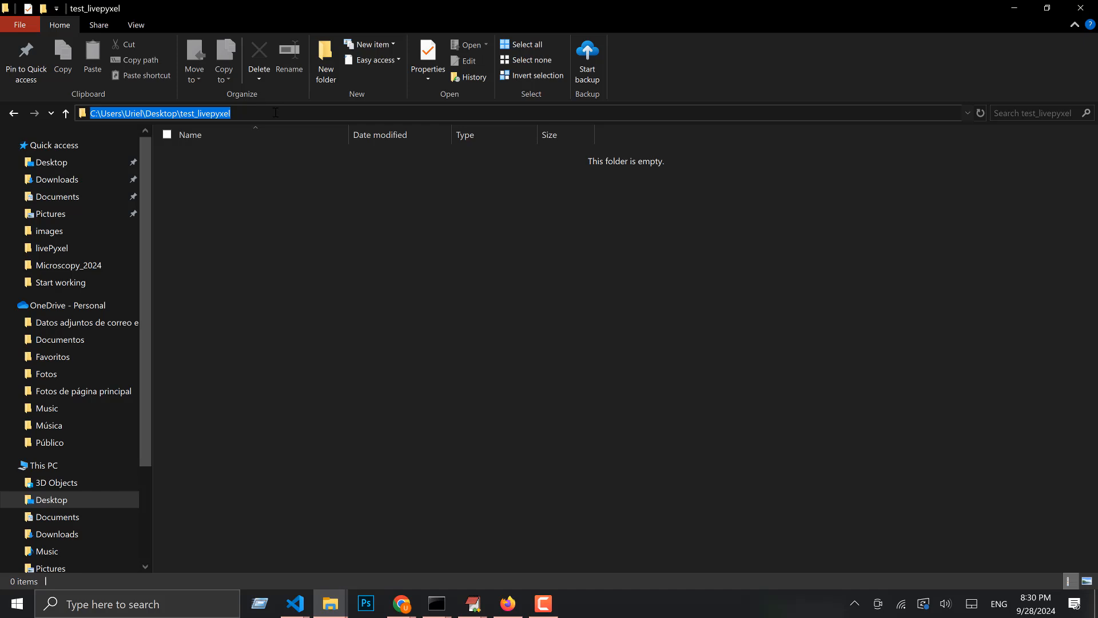
{"action": "type", "text": "cmd"}
{"action": "key", "text": "Return"}
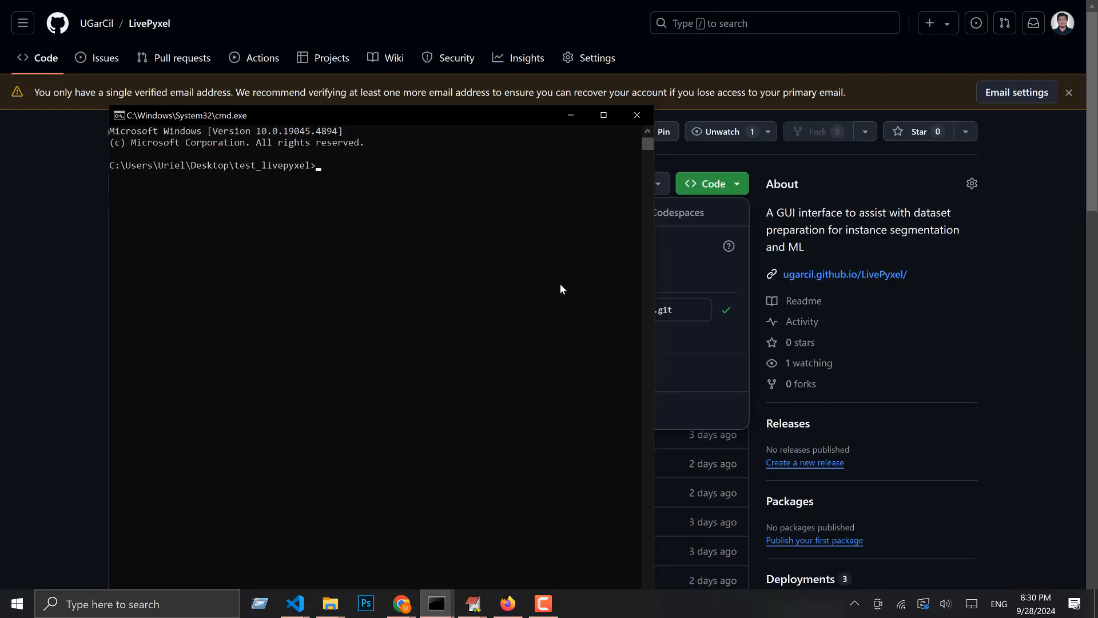
- Clone the LivePyxel repository into test_livepyxel with git clone and the copied URL
{"action": "type", "text": "git clone"}
{"action": "key", "text": "ctrl+v"}
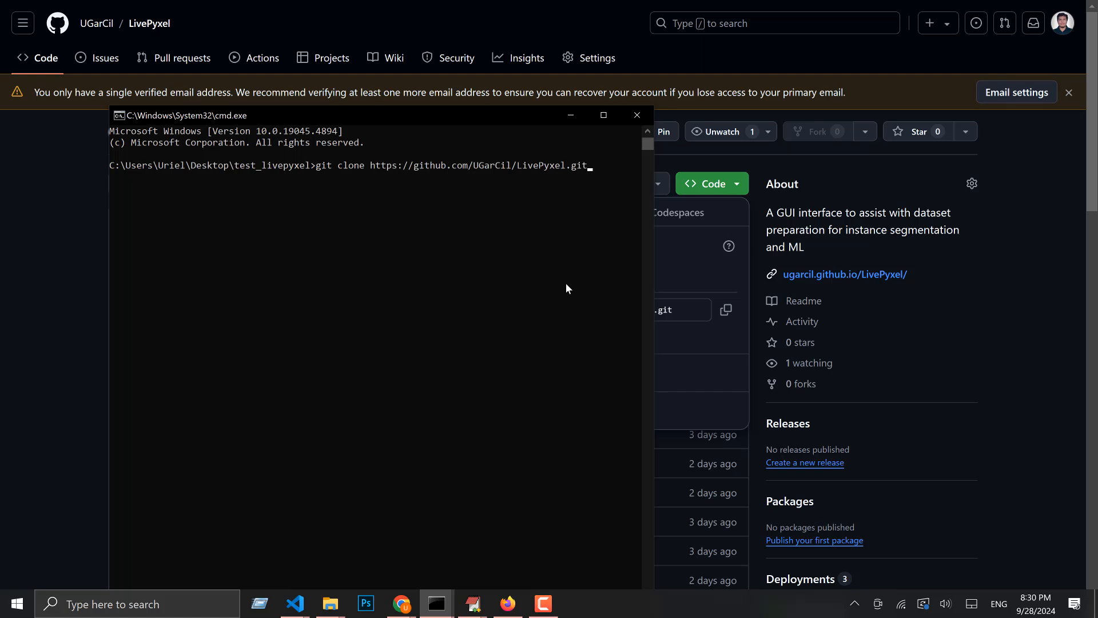
{"action": "key", "text": "Return"}
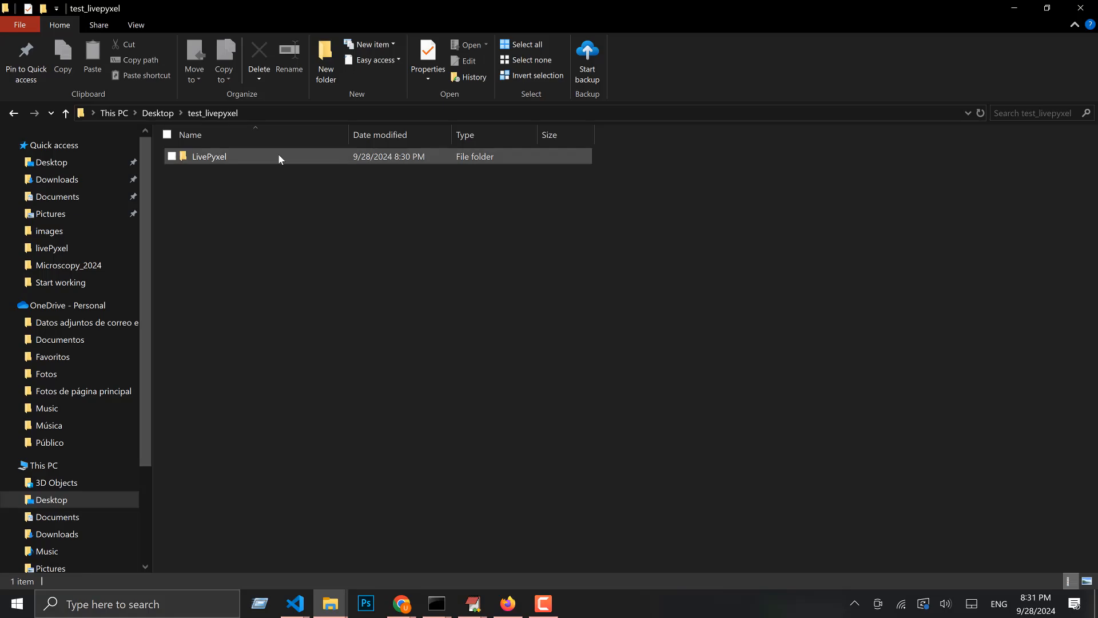
- Open the cloned LivePyxel folder in File Explorer and locate requirements.yaml
{"action": "double_click", "coordinate": [277, 156]}
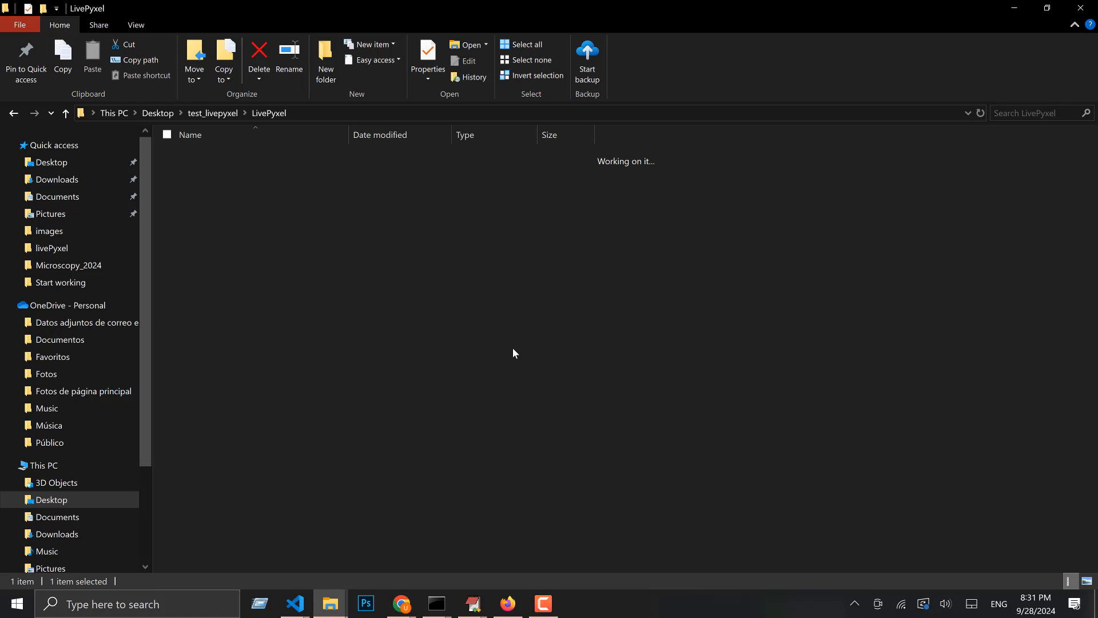
{"action": "left_click", "coordinate": [238, 294]}
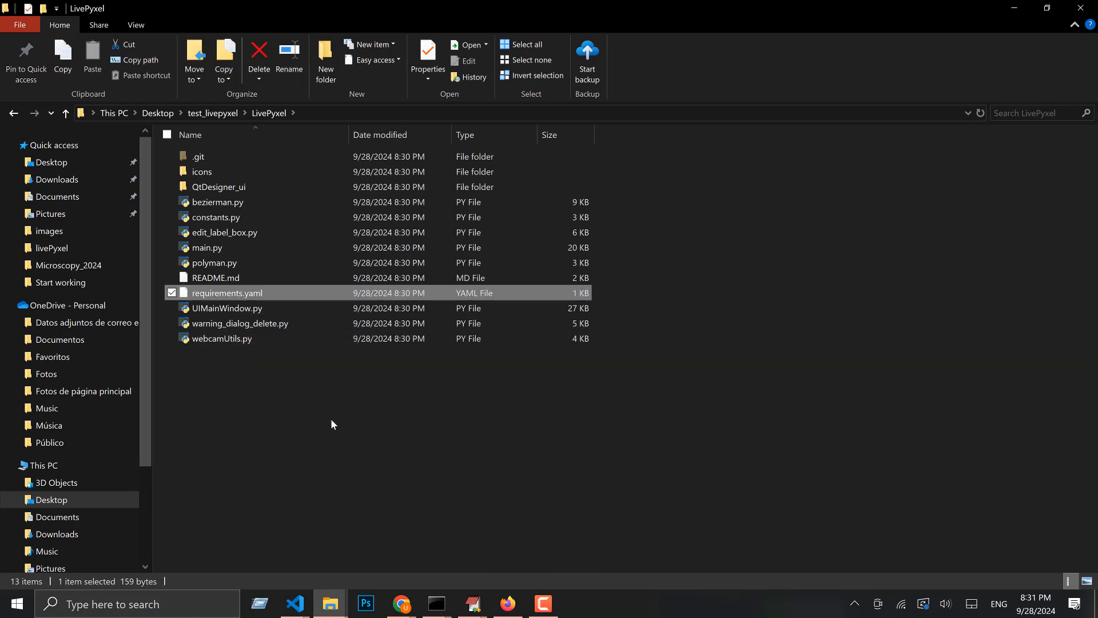
{"action": "left_click", "coordinate": [365, 440]}
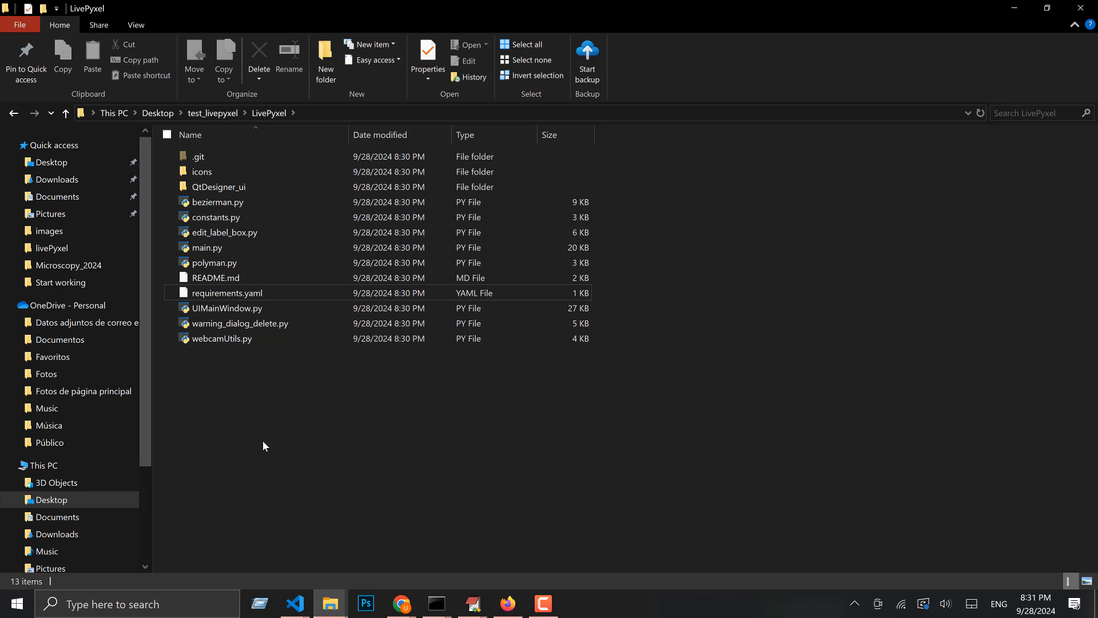
- Change the command prompt's directory to LivePyxel and list its contents with dir, highlighting requirements.yaml
{"action": "key", "text": "alt+Tab"}
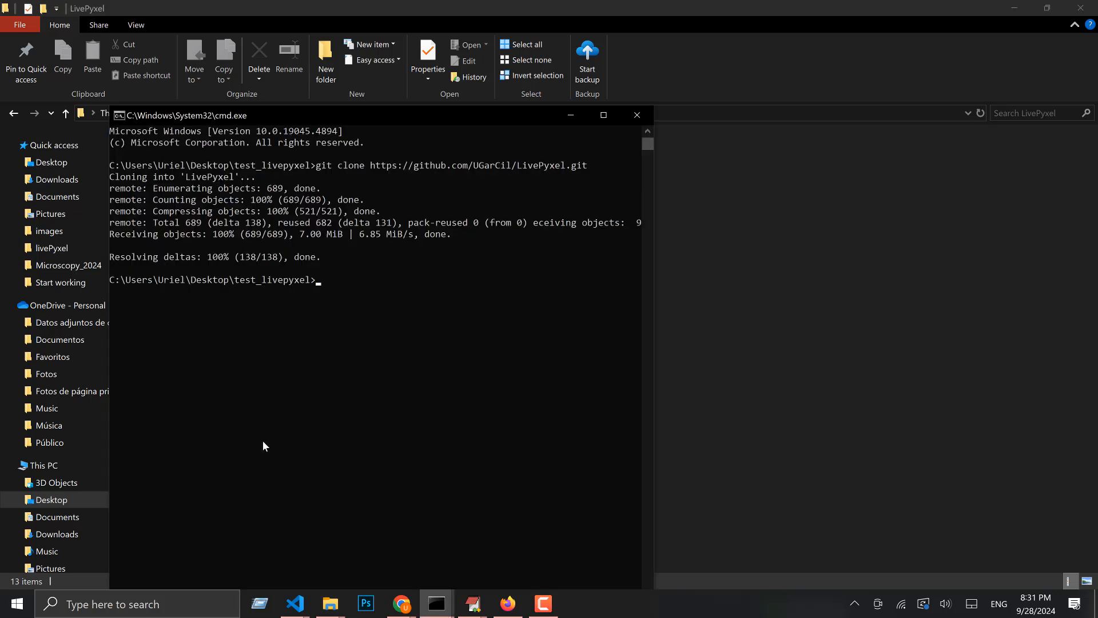
{"action": "type", "text": "cd Liv"}
{"action": "key", "text": "Tab"}
{"action": "key", "text": "Return"}
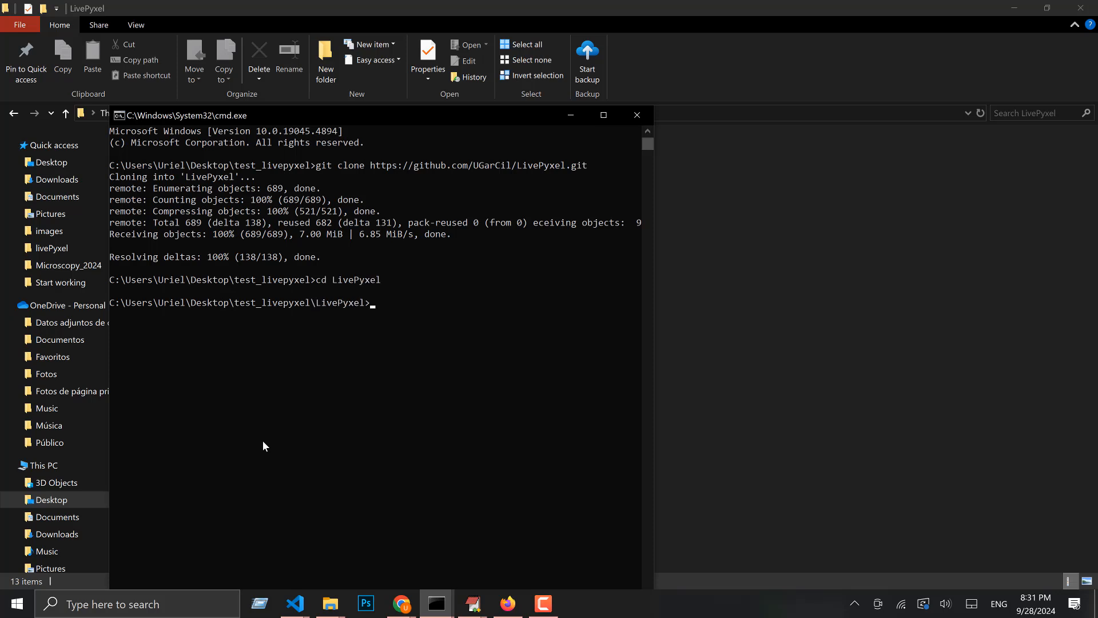
{"action": "type", "text": "dir"}
{"action": "key", "text": "Return"}
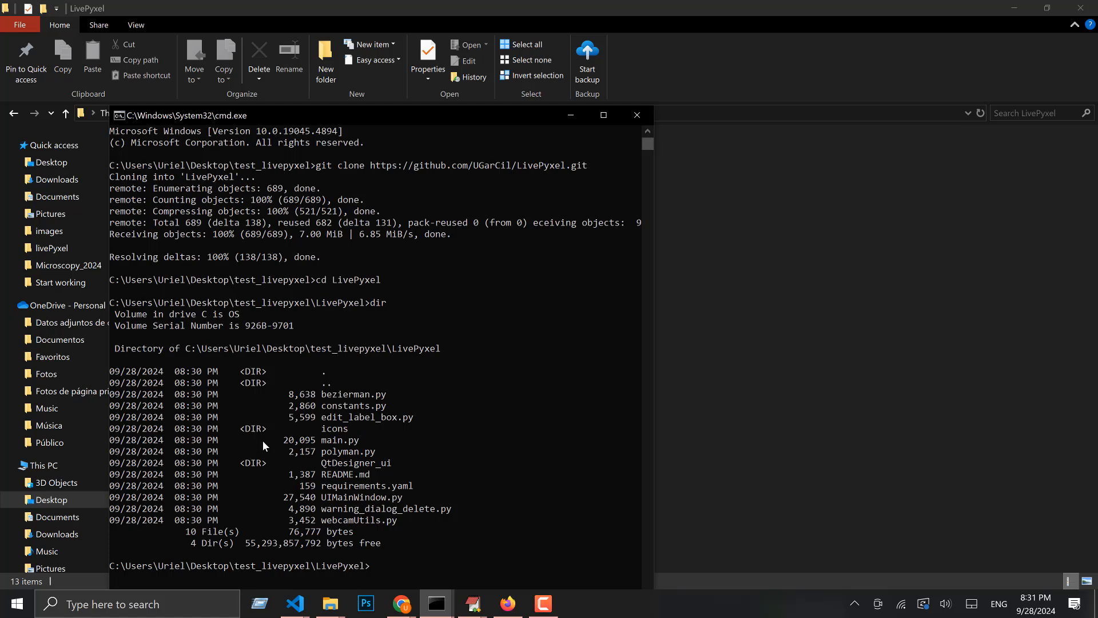
{"action": "left_click_drag", "start_coordinate": [413, 485], "coordinate": [320, 486]}
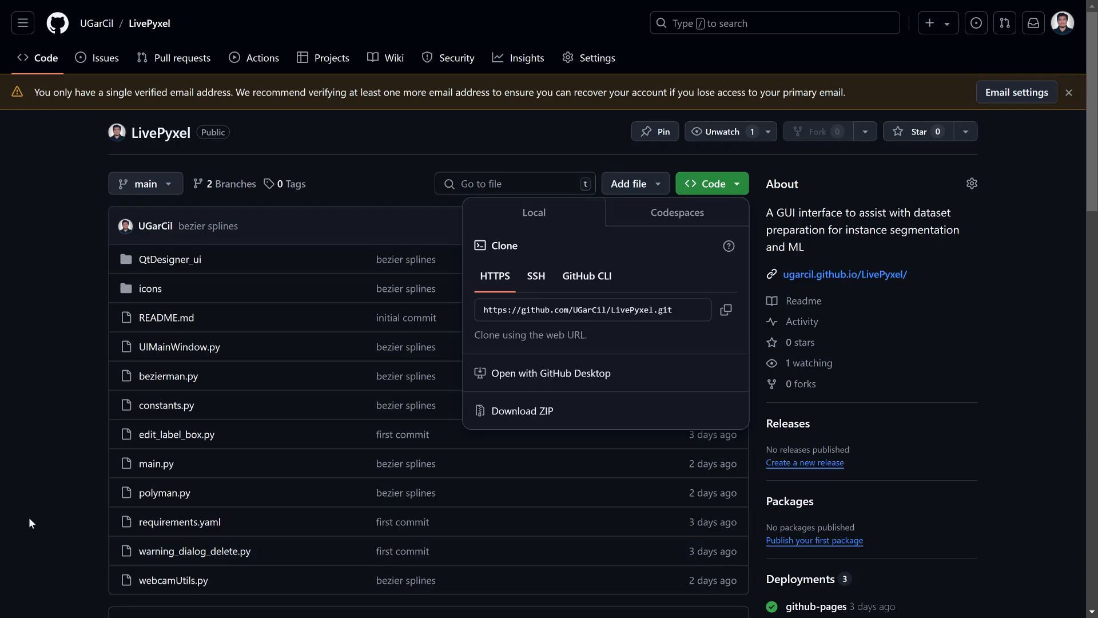
- Copy the command "conda env create -f requirements.yaml" from the installation section of the repository's README
{"action": "left_click", "coordinate": [31, 519]}
{"action": "scroll", "coordinate": [52, 537], "scroll_direction": "down", "scroll_amount": 14}
{"action": "left_click_drag", "start_coordinate": [362, 486], "coordinate": [165, 486]}
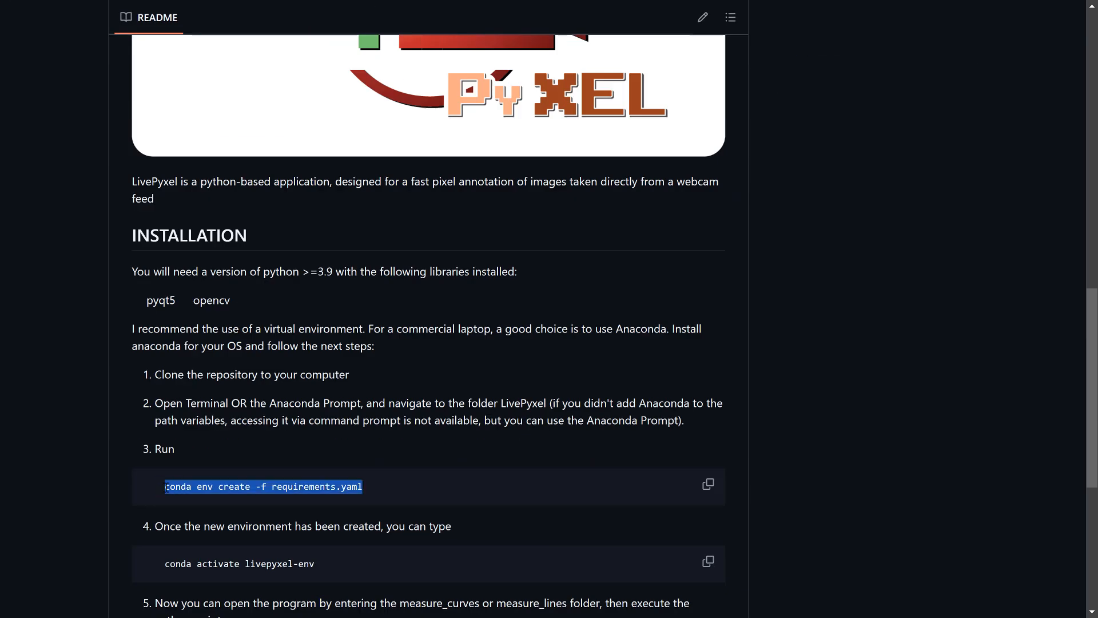
{"action": "left_click", "coordinate": [707, 485]}
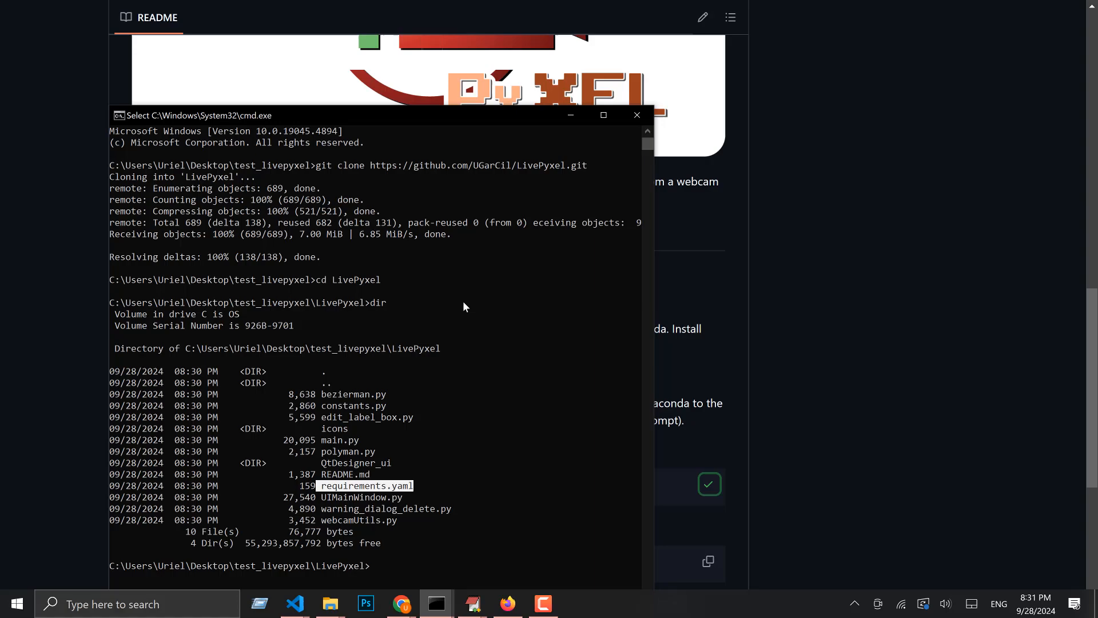
{"action": "right_click", "coordinate": [480, 565]}
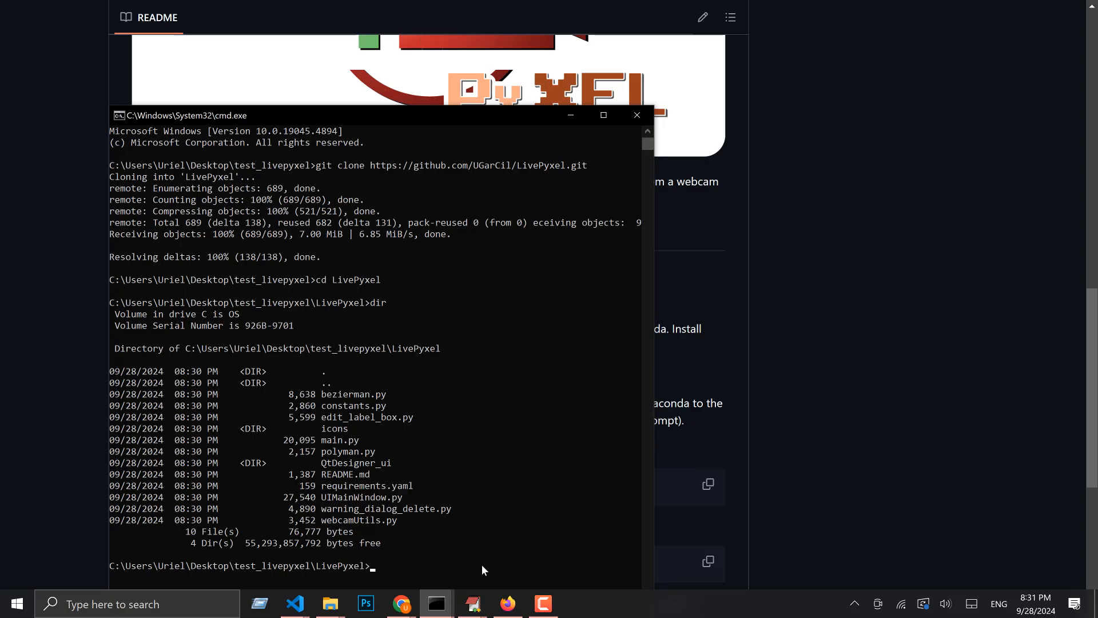
{"action": "right_click", "coordinate": [538, 557]}
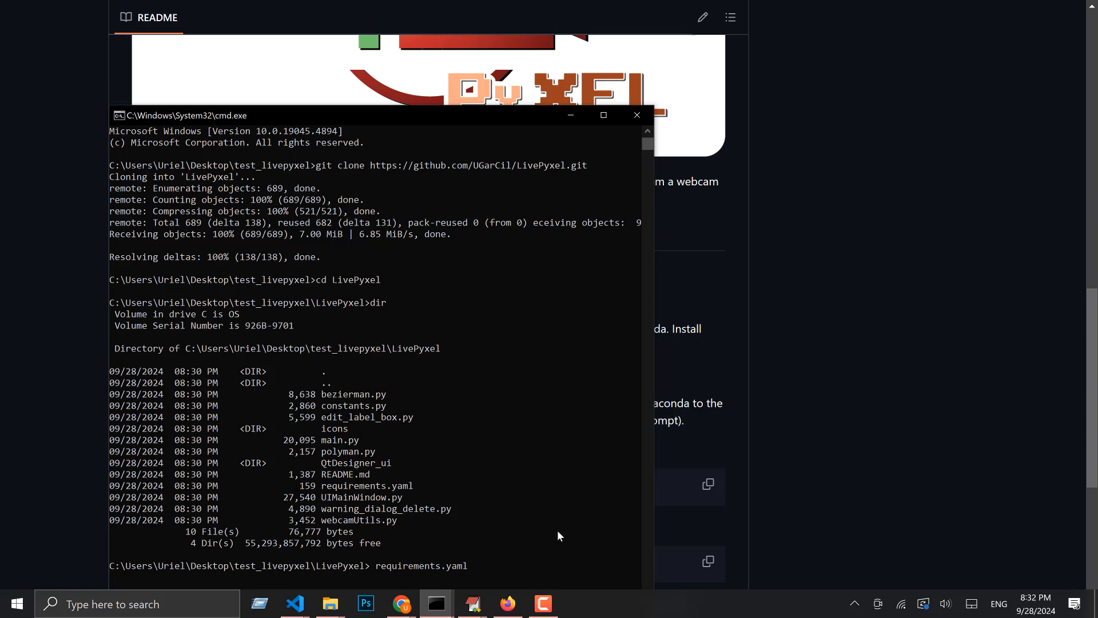
{"action": "key", "text": "Escape"}
- Copy the README's environment creation command again and run "conda env create -f requirements.yaml" in the command prompt
{"action": "left_click", "coordinate": [720, 485]}
{"action": "left_click", "coordinate": [708, 485]}
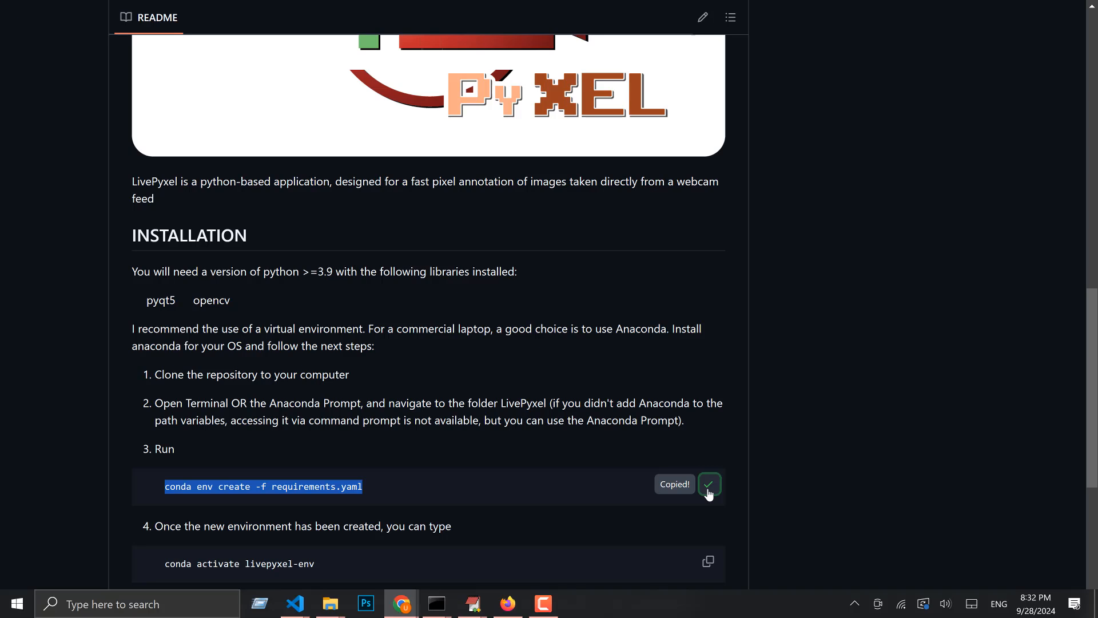
{"action": "key", "text": "alt+Tab"}
{"action": "left_click", "coordinate": [415, 566]}
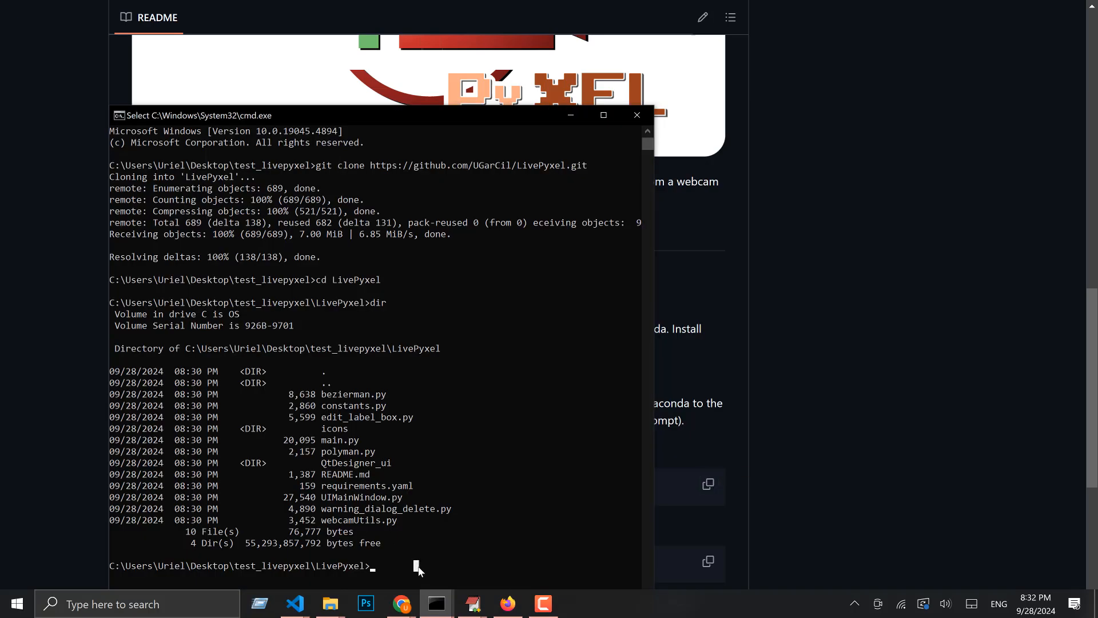
{"action": "key", "text": "Escape"}
{"action": "key", "text": "ctrl+v"}
{"action": "key", "text": "Return"}
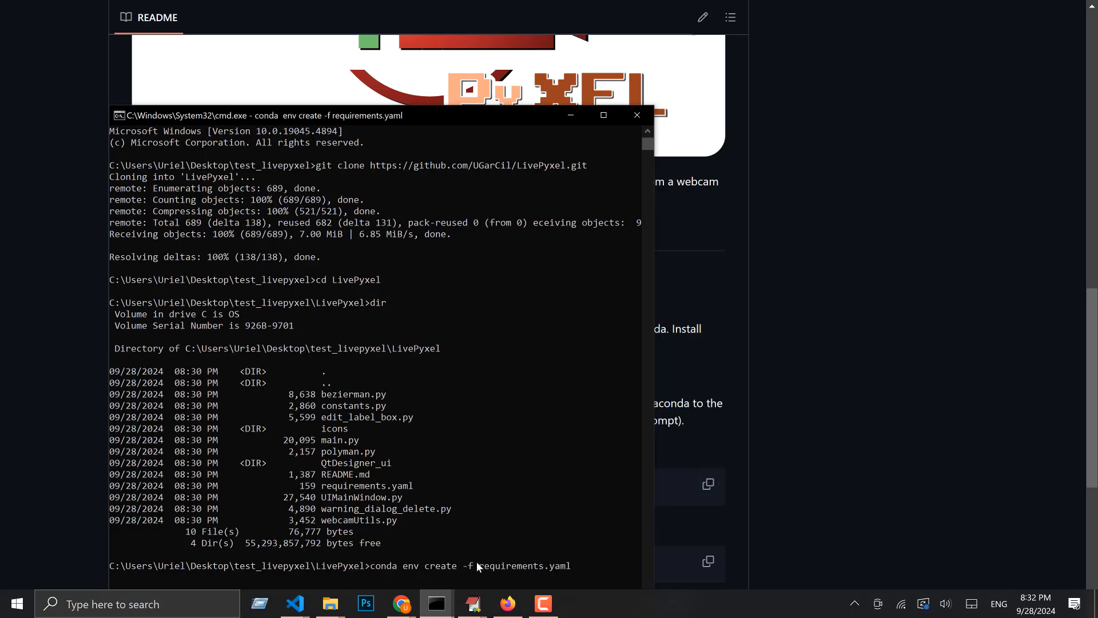
{"action": "scroll", "coordinate": [336, 440], "scroll_direction": "down", "scroll_amount": 6}
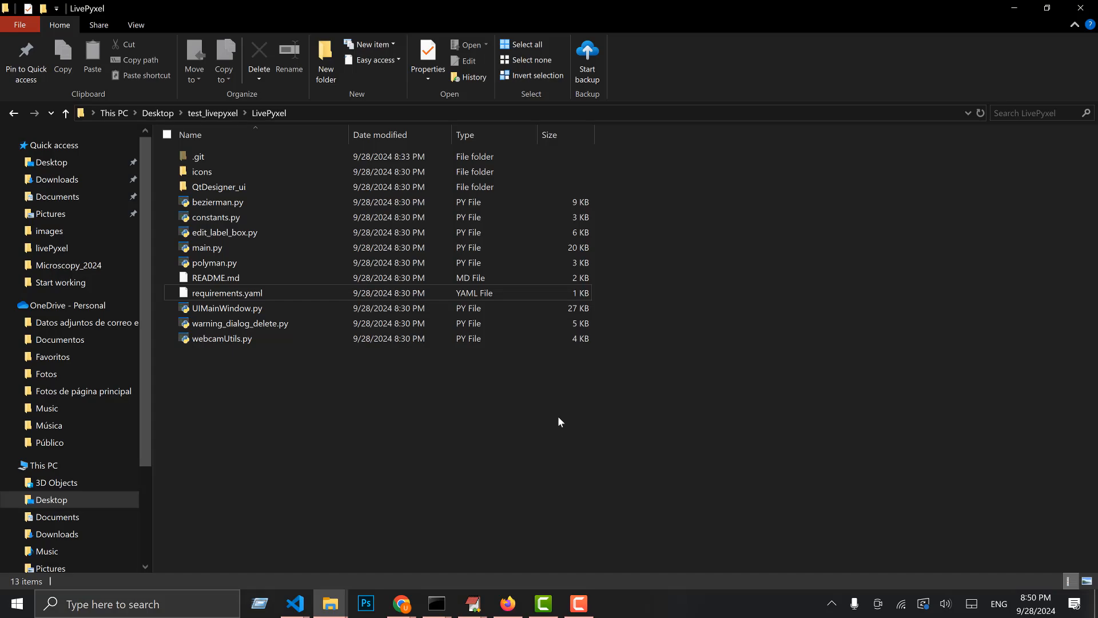
- Open the LivePyxel folder in Visual Studio Code from the command prompt with "code ."
{"action": "key", "text": "alt+Tab"}
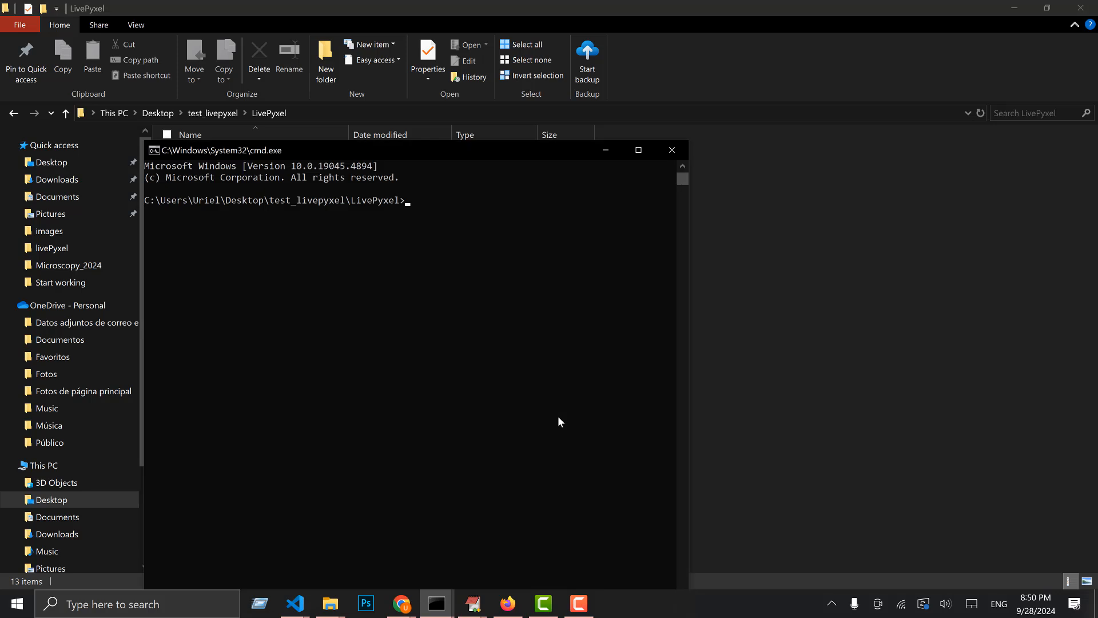
{"action": "type", "text": "code ."}
{"action": "key", "text": "Return"}
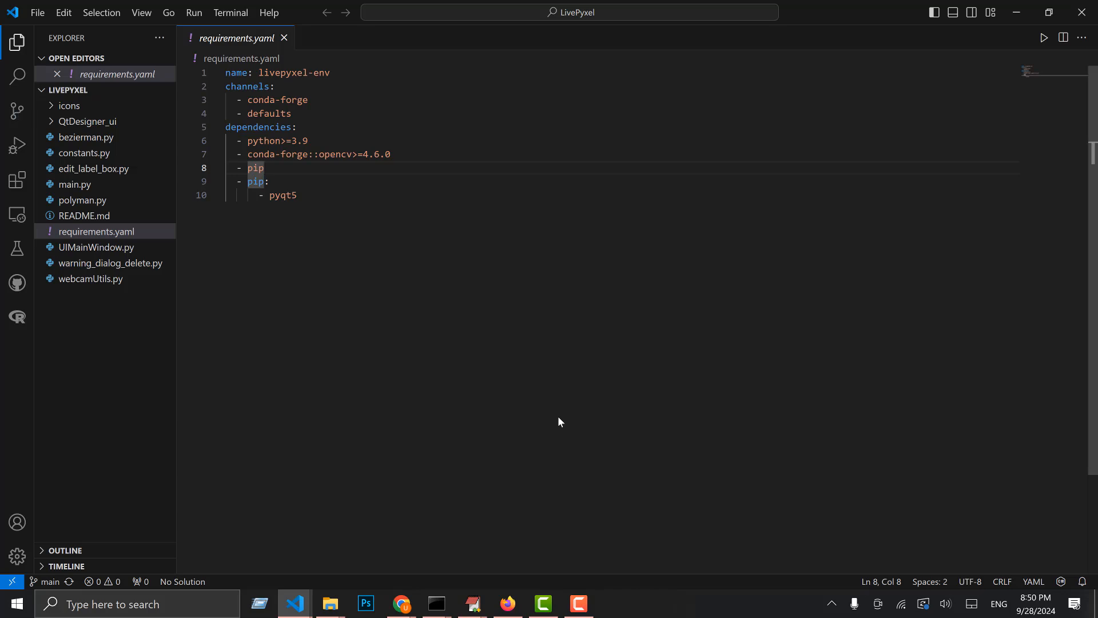
- Examine the complete environment definition in requirements.yaml, highlighting all of its lines
{"action": "left_click", "coordinate": [212, 299]}
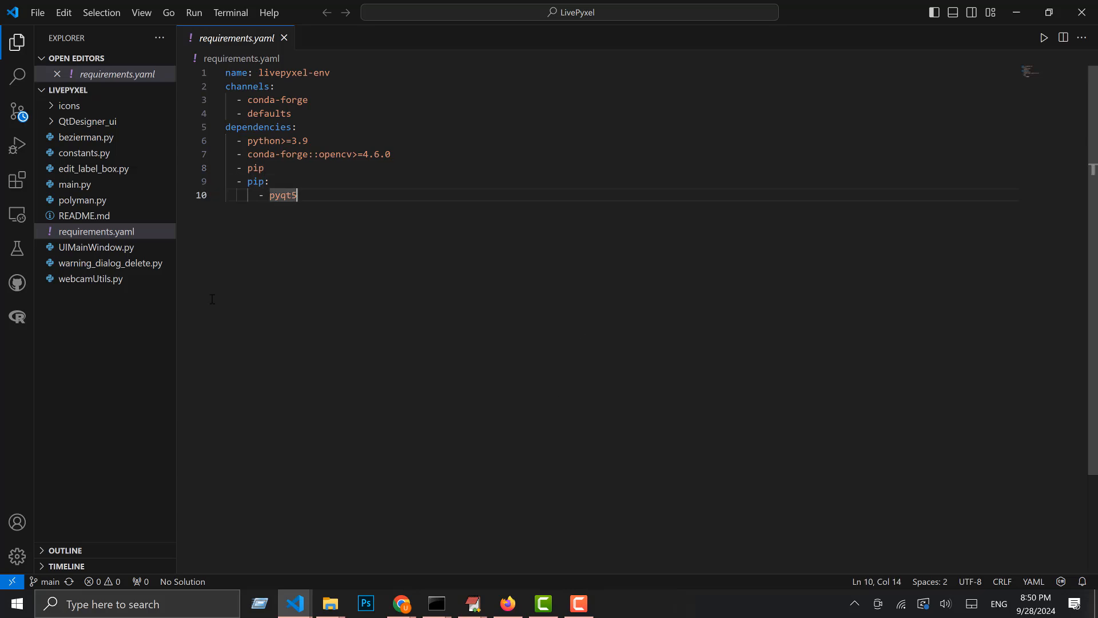
{"action": "left_click", "coordinate": [99, 236]}
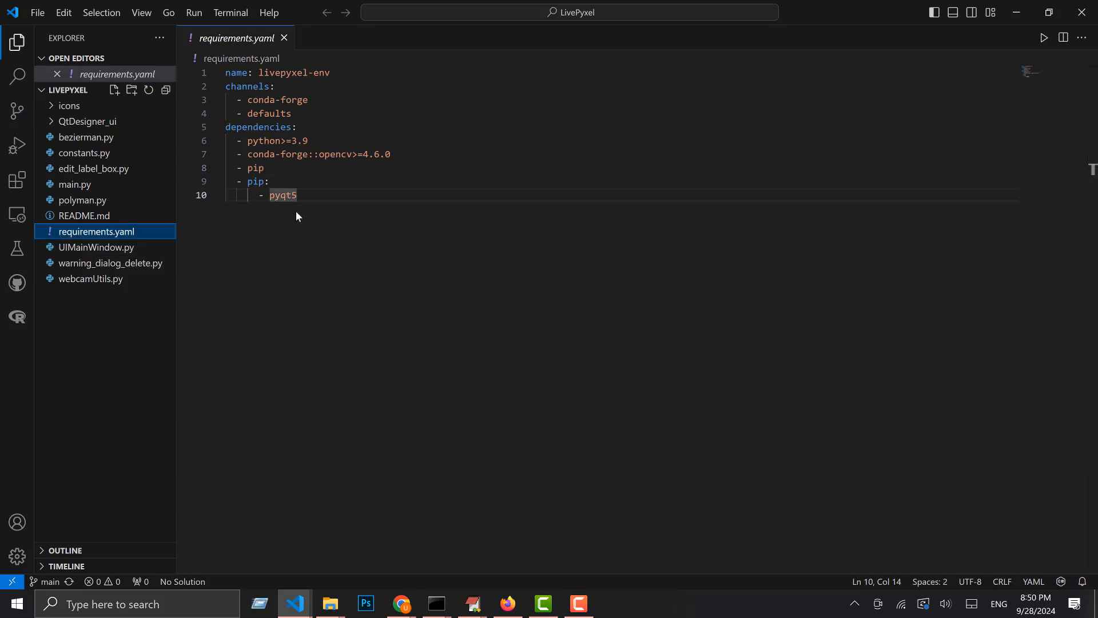
{"action": "left_click", "coordinate": [336, 192]}
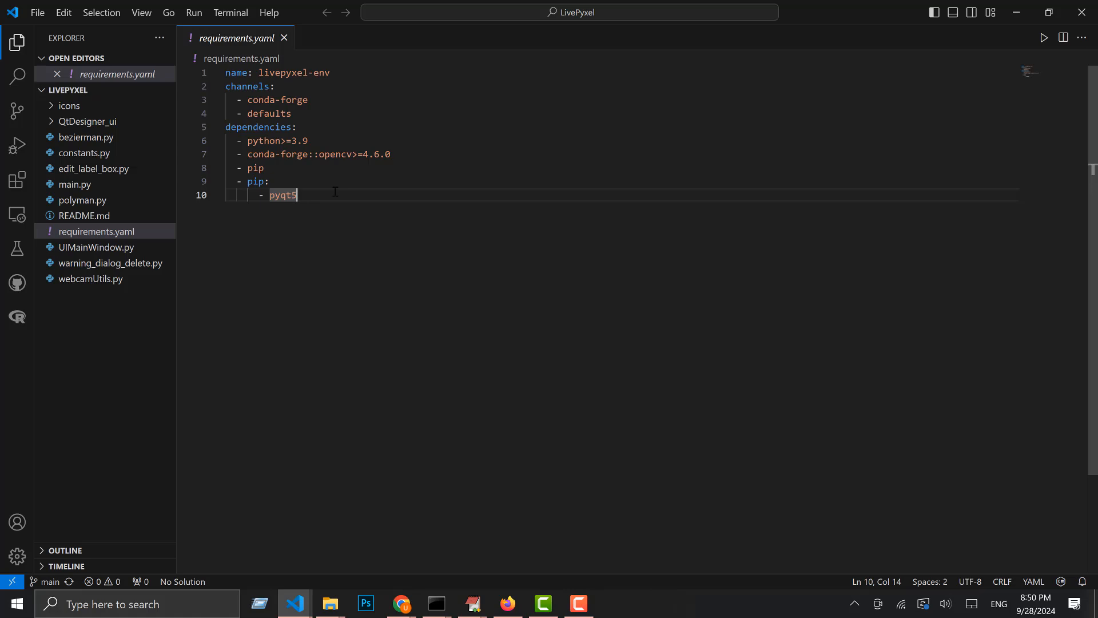
{"action": "key", "text": "shift+Up"}
{"action": "key", "text": "shift+Up"}
{"action": "key", "text": "shift+Up"}
{"action": "key", "text": "shift+Up"}
{"action": "key", "text": "shift+Up"}
{"action": "key", "text": "shift+Up"}
{"action": "key", "text": "shift+Up"}
{"action": "key", "text": "shift+Up"}
{"action": "key", "text": "shift+Up"}
{"action": "key", "text": "shift+Up"}
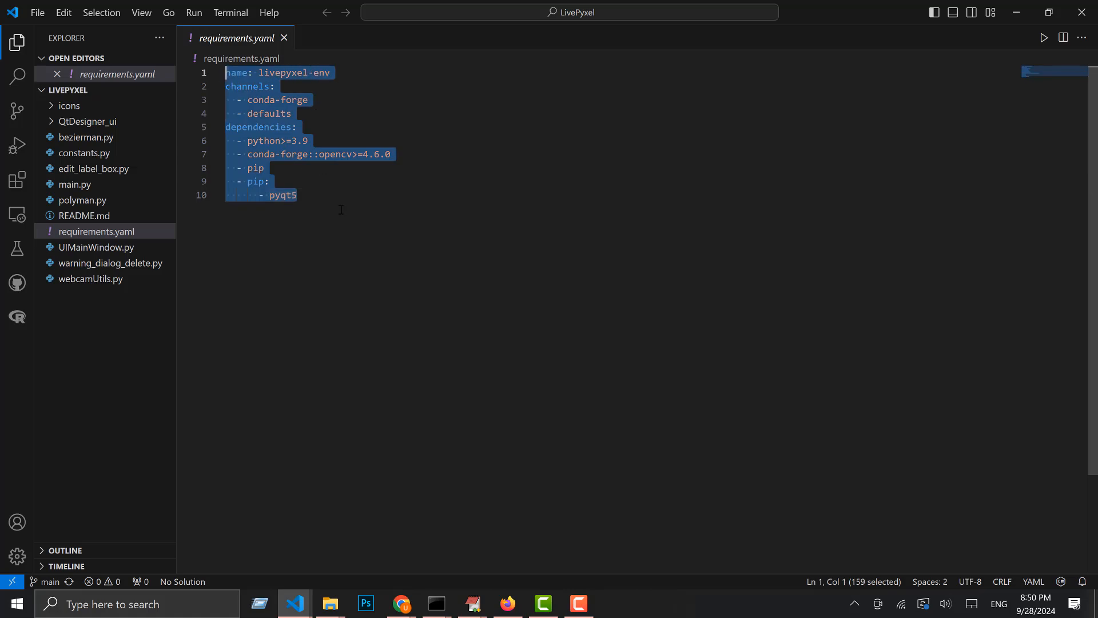
{"action": "left_click", "coordinate": [341, 209]}
- Examine the environment name, the pip entry and the opencv dependency in requirements.yaml
{"action": "left_click_drag", "start_coordinate": [332, 73], "coordinate": [258, 73]}
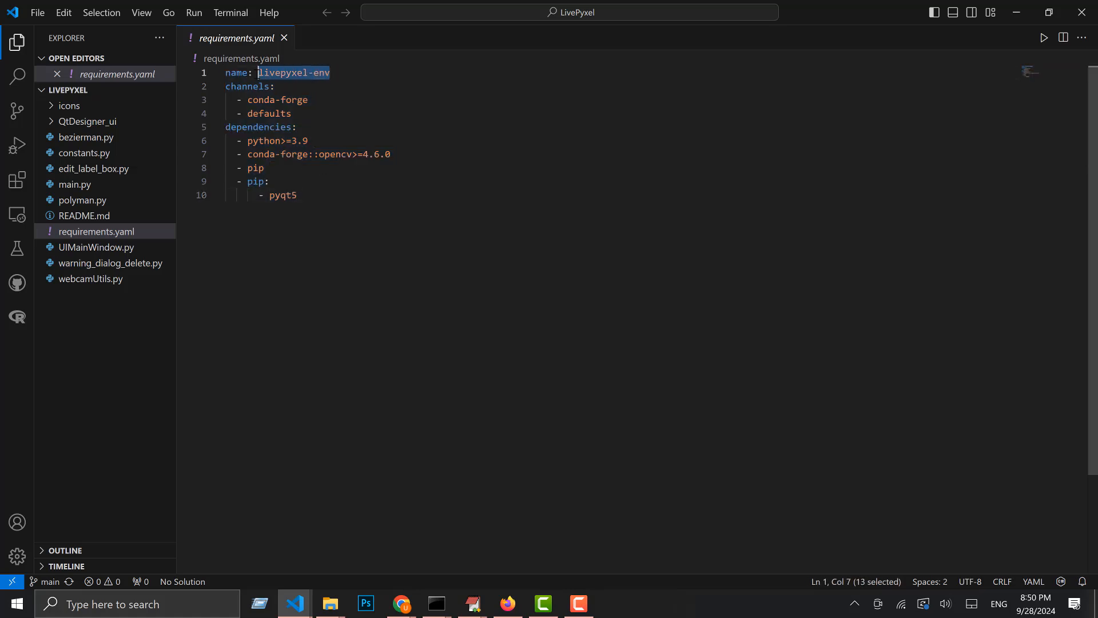
{"action": "left_click", "coordinate": [328, 196]}
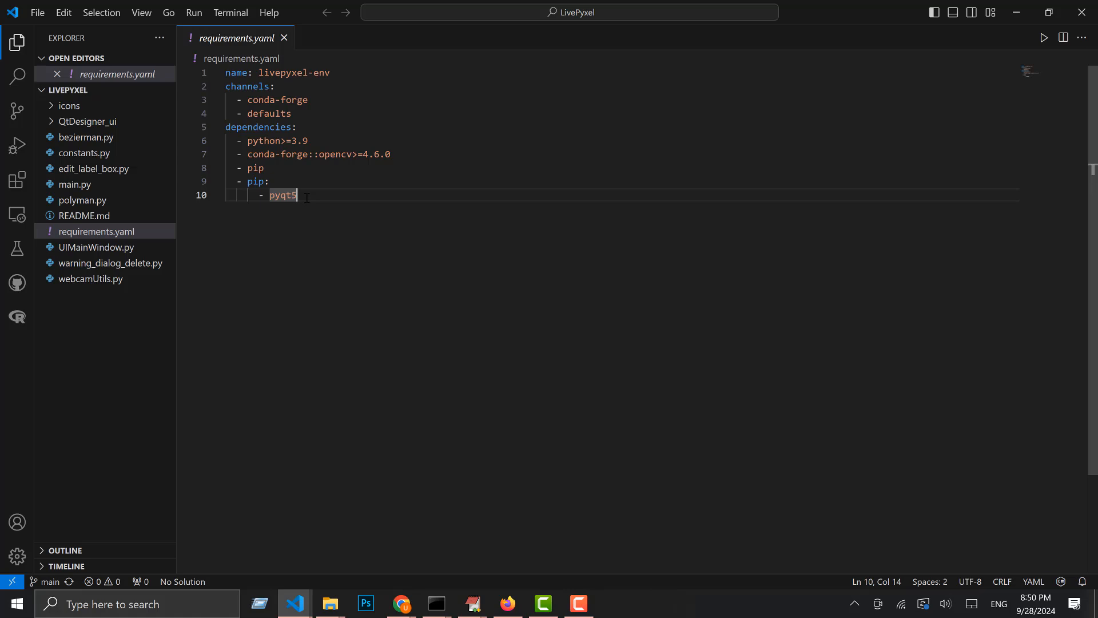
{"action": "left_click_drag", "start_coordinate": [298, 195], "coordinate": [248, 182]}
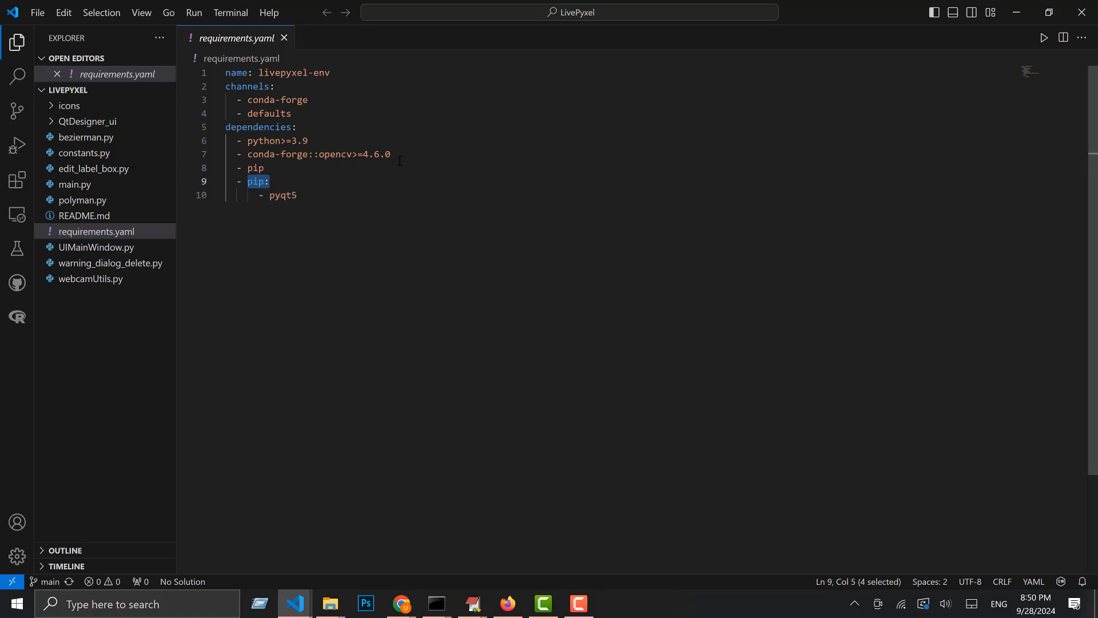
{"action": "left_click_drag", "start_coordinate": [390, 154], "coordinate": [252, 155]}
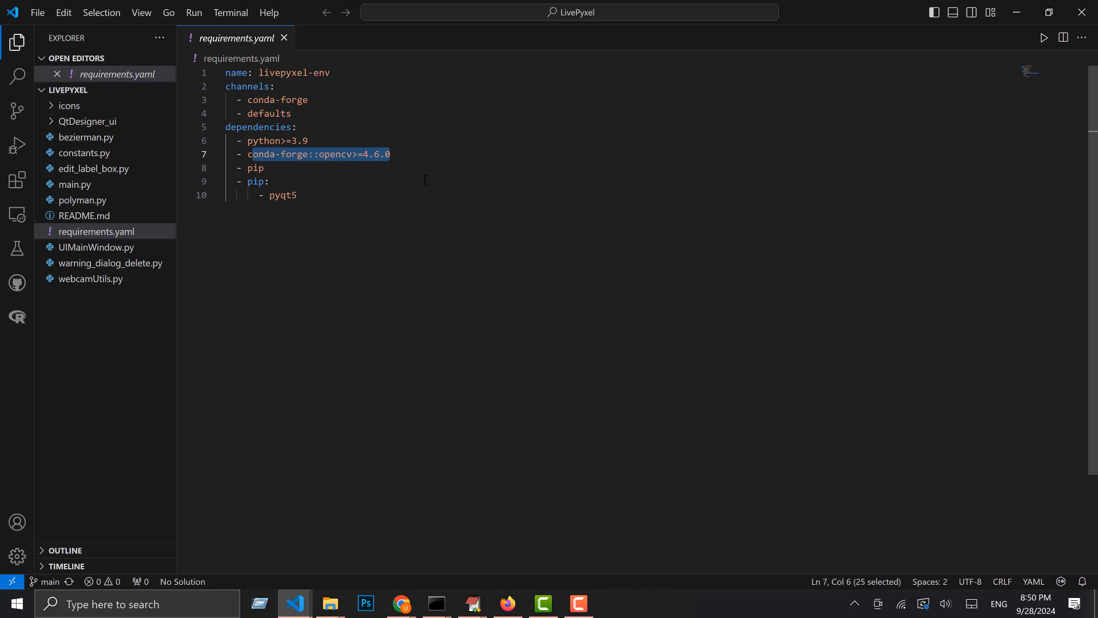
{"action": "left_click", "coordinate": [406, 154]}
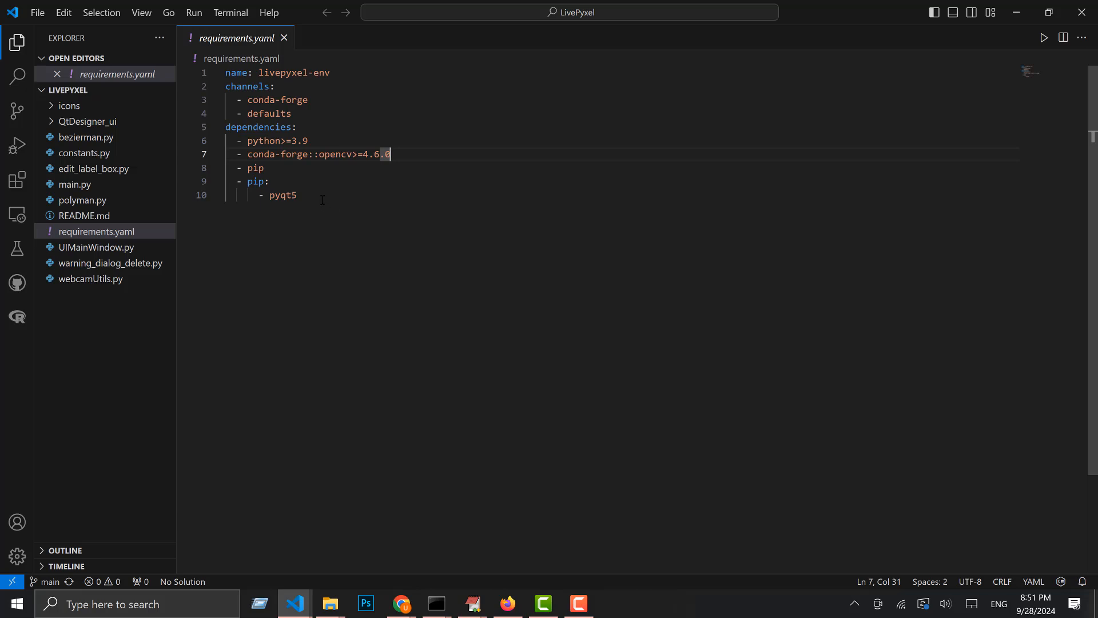
{"action": "left_click", "coordinate": [322, 199]}
- Switch to the command prompt and examine the environment activation instructions at the end of the output
{"action": "key", "text": "alt+Tab"}
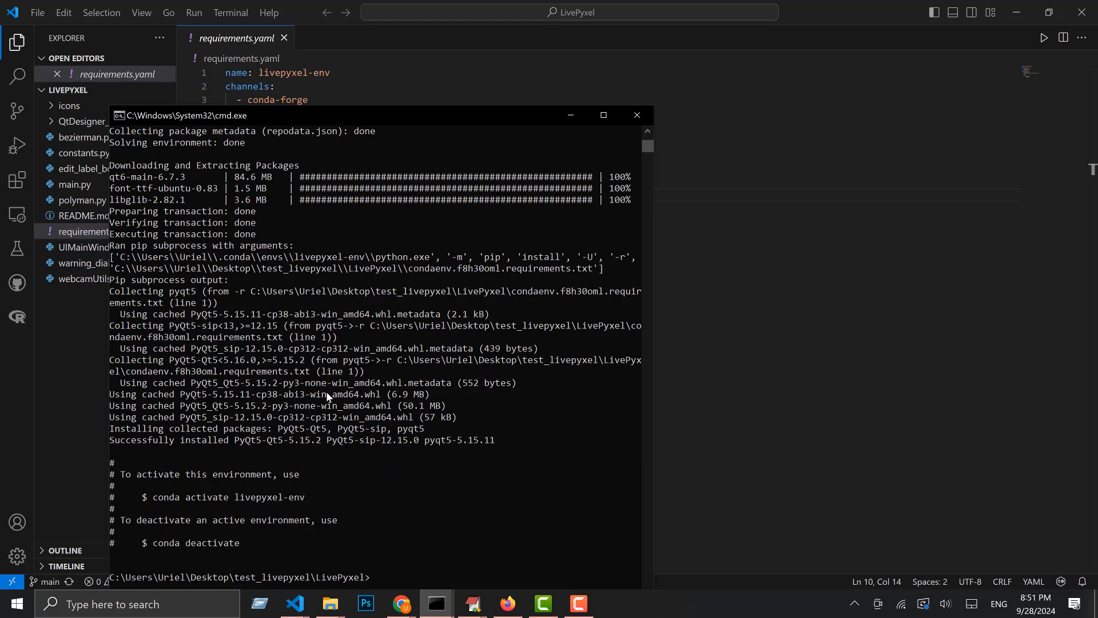
{"action": "scroll", "coordinate": [399, 468], "scroll_direction": "down", "scroll_amount": 2}
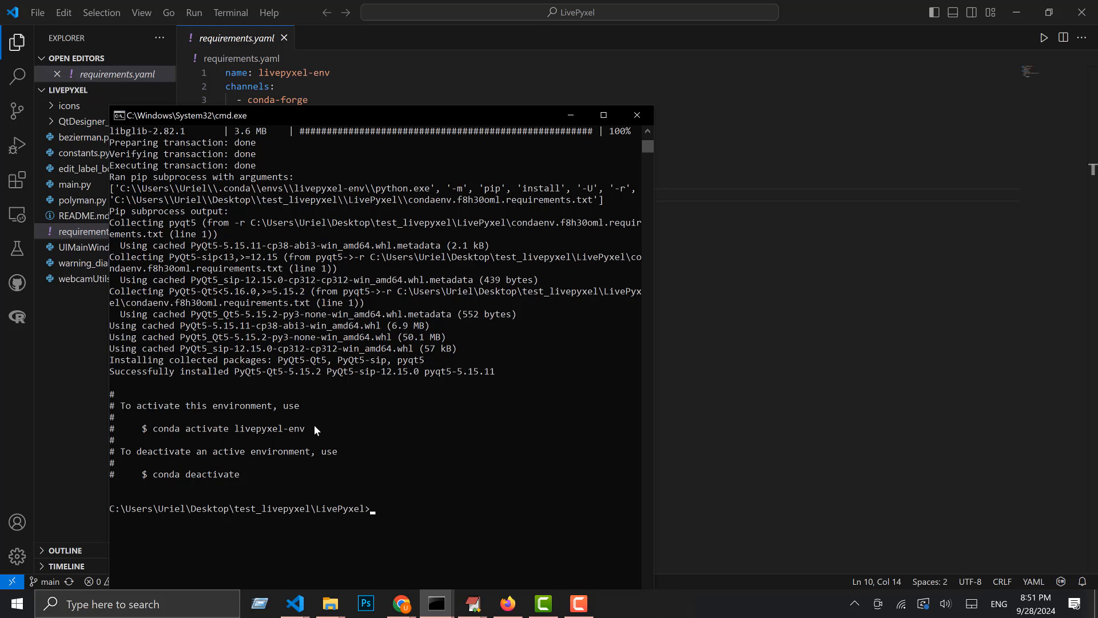
- Activate the livepyxel-env environment in the command prompt with "conda activate livepyxel-env", using the command copied from the installation output
{"action": "left_click_drag", "start_coordinate": [310, 428], "coordinate": [153, 433]}
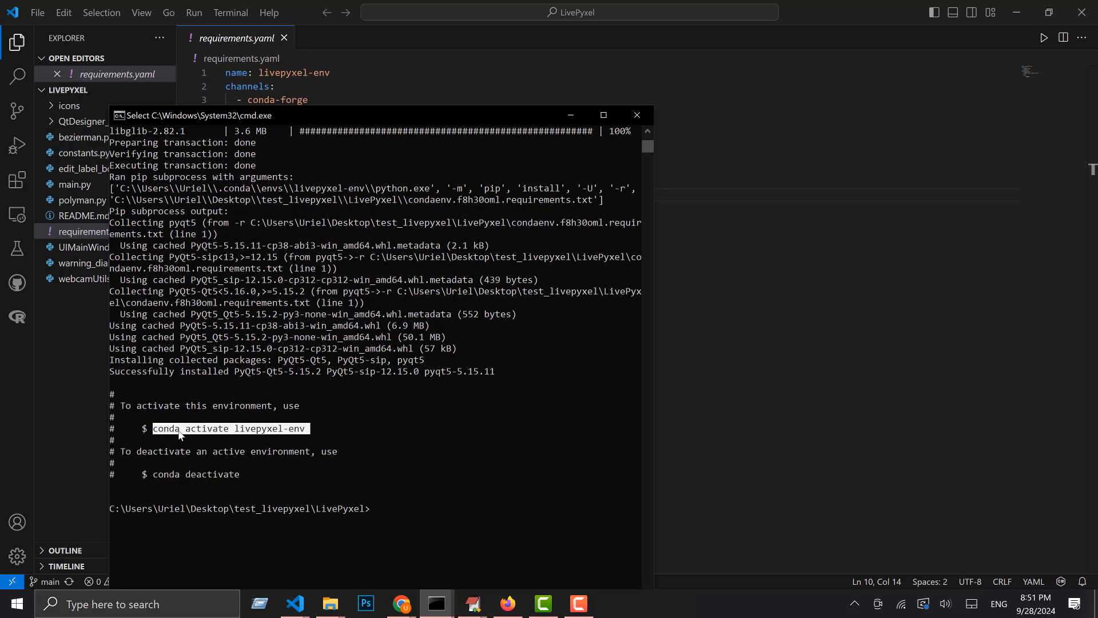
{"action": "right_click", "coordinate": [178, 430]}
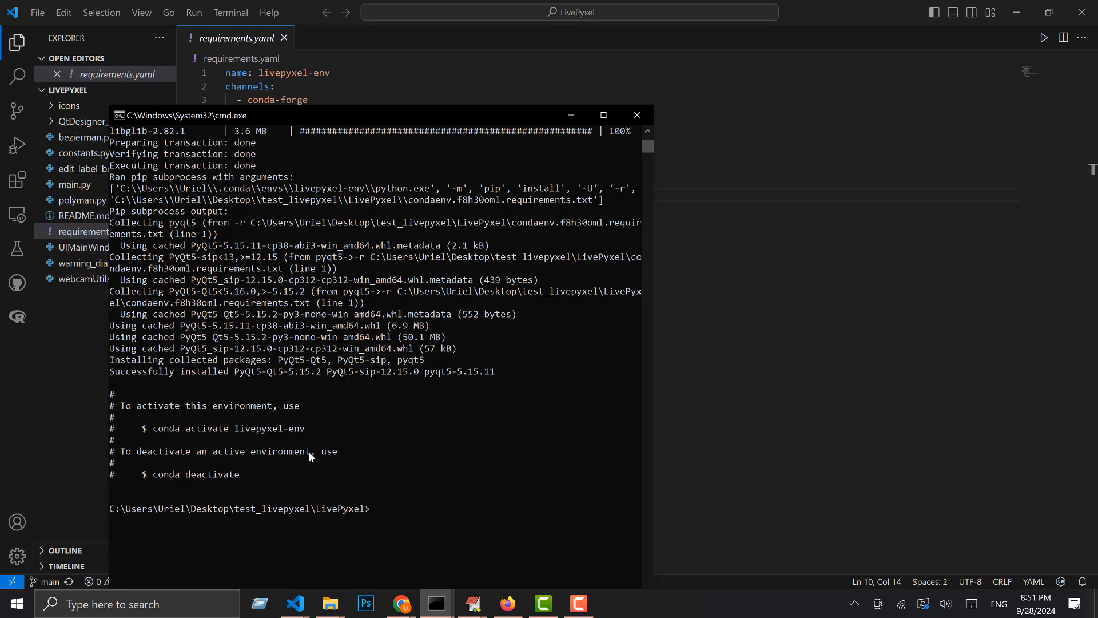
{"action": "right_click", "coordinate": [430, 522]}
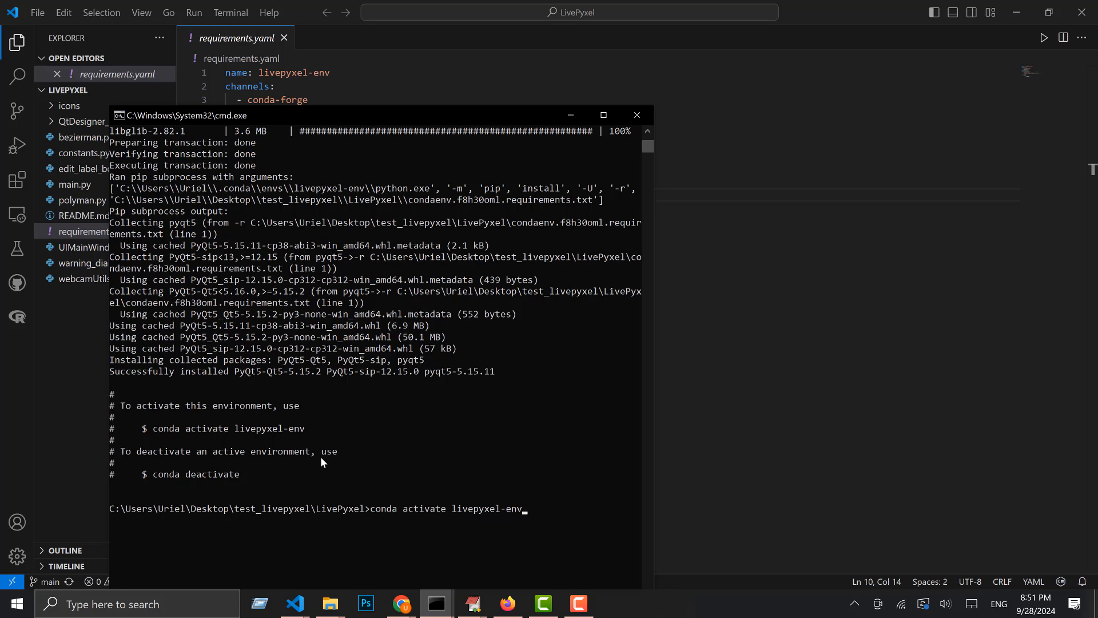
{"action": "key", "text": "Return"}
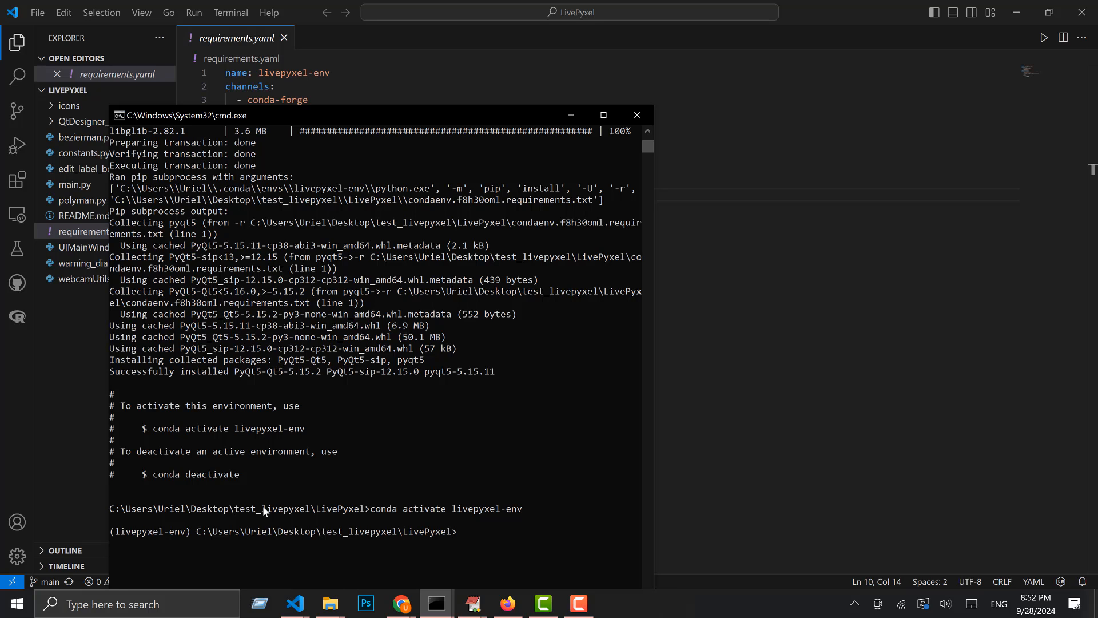
{"action": "left_click", "coordinate": [113, 531]}
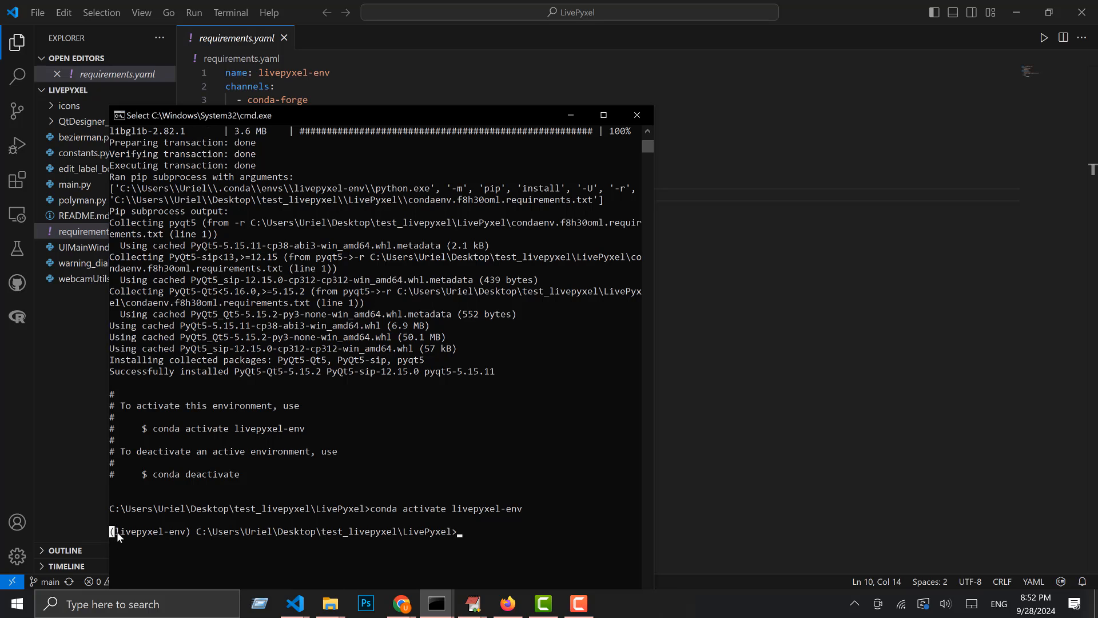
{"action": "left_click", "coordinate": [481, 530]}
- Locate main.py in the LivePyxel folder in File Explorer and launch it from the command prompt with "python main.py"
{"action": "key", "text": "alt+Tab"}
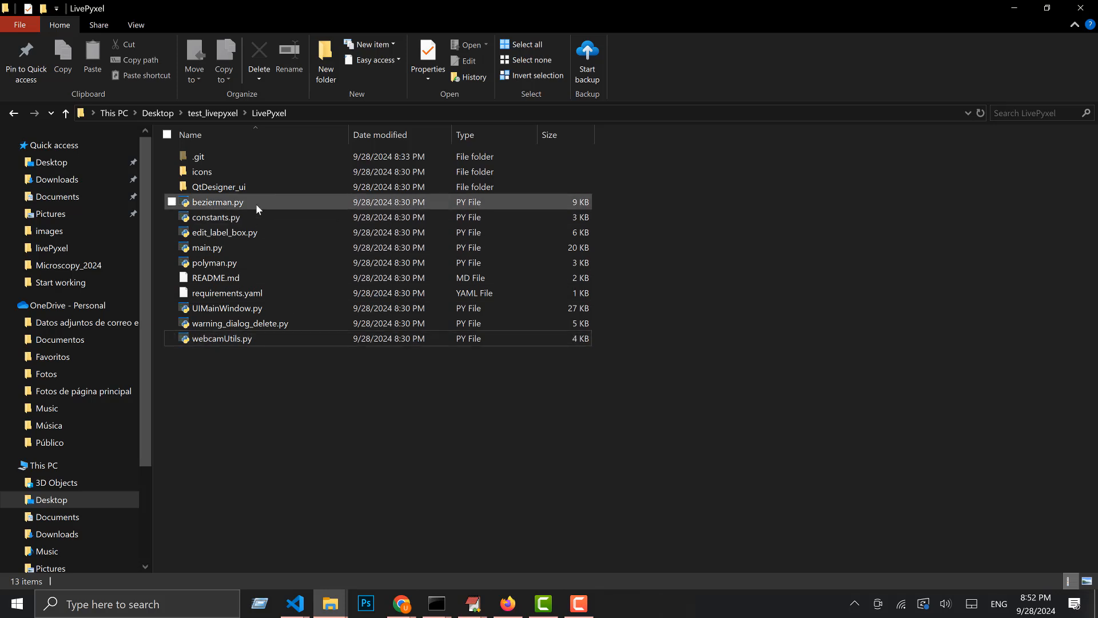
{"action": "left_click", "coordinate": [241, 250]}
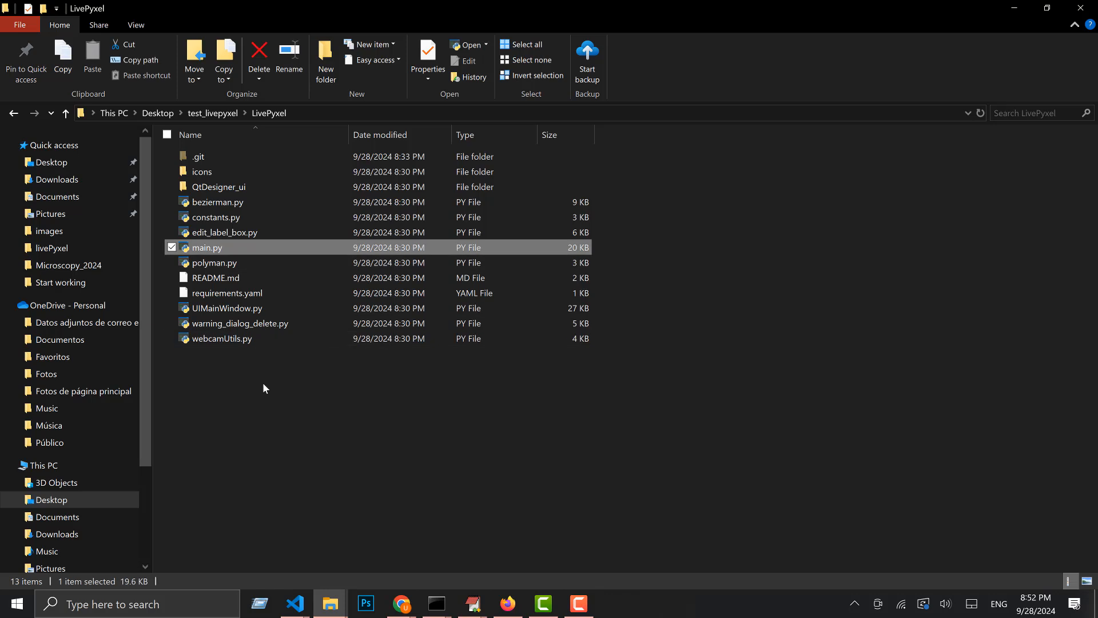
{"action": "key", "text": "alt+Tab"}
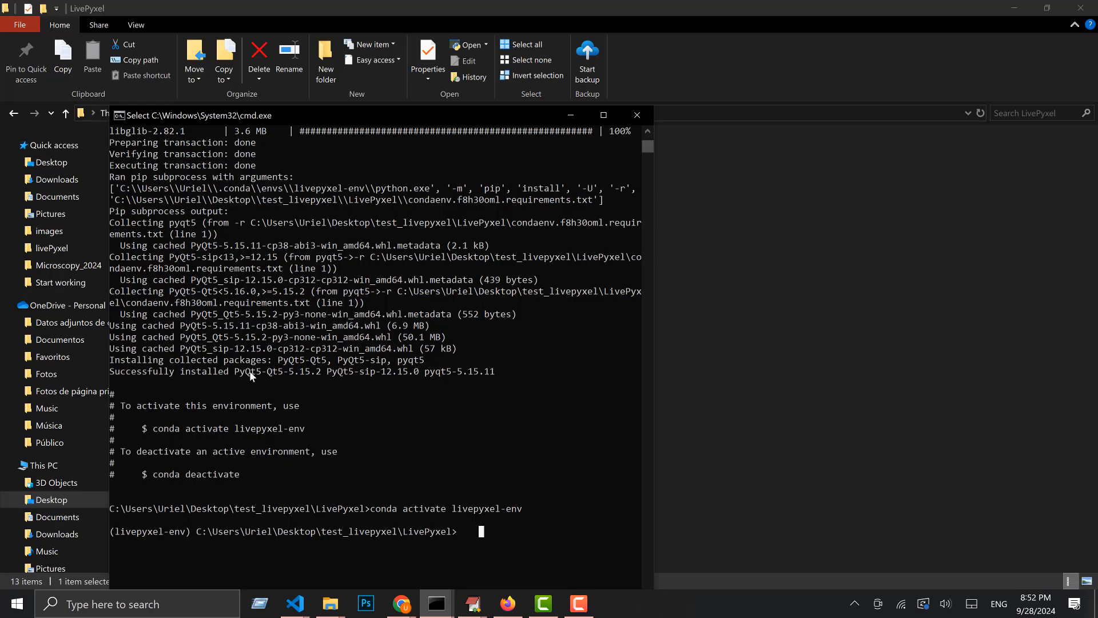
{"action": "key", "text": "Escape"}
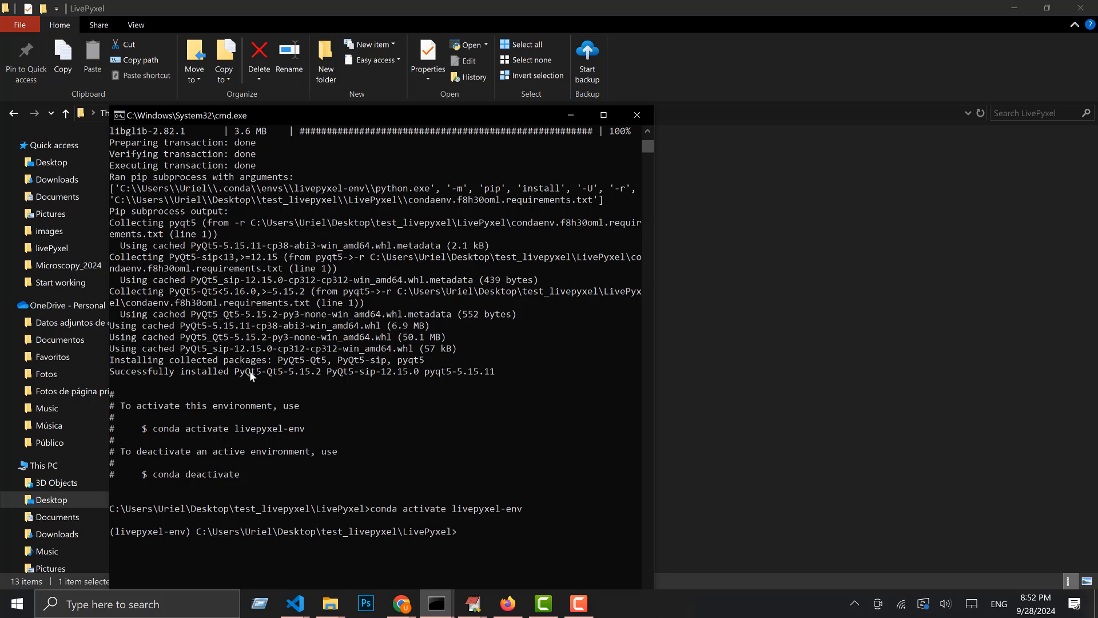
{"action": "type", "text": "python main.py"}
{"action": "key", "text": "Return"}
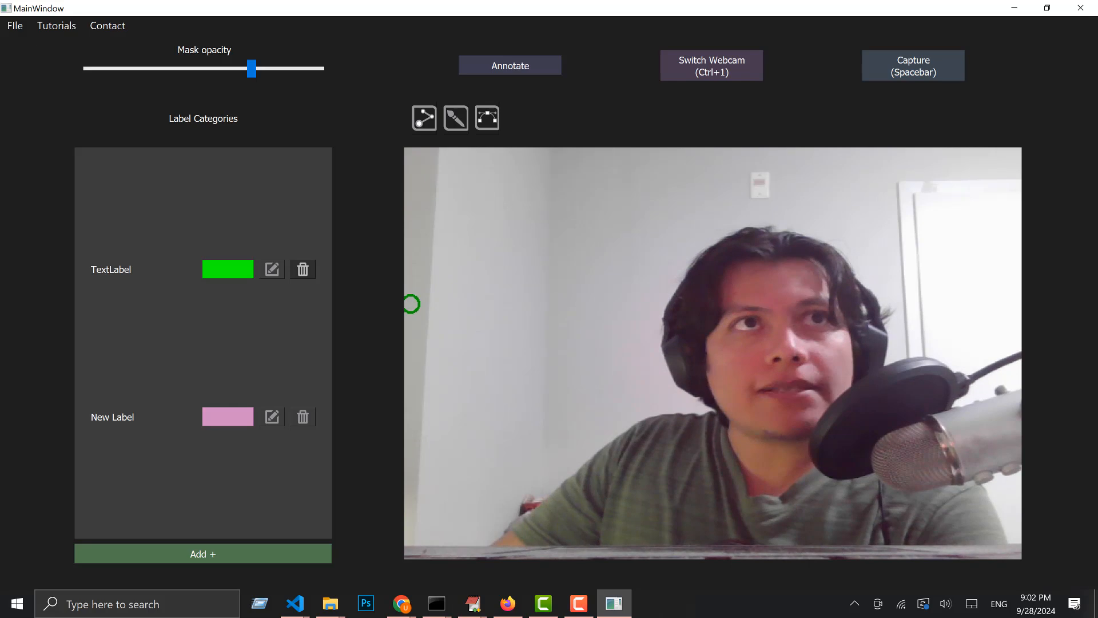
- Create a new annotation project in a new folder named "test" inside the LivePyxel folder
{"action": "left_click", "coordinate": [15, 26]}
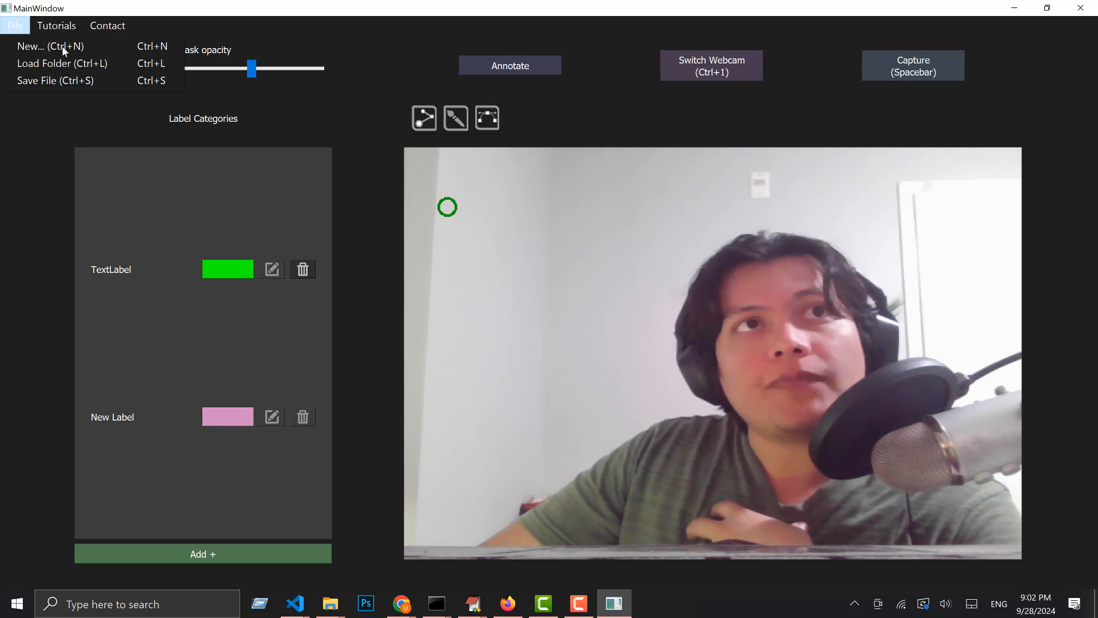
{"action": "left_click", "coordinate": [62, 63]}
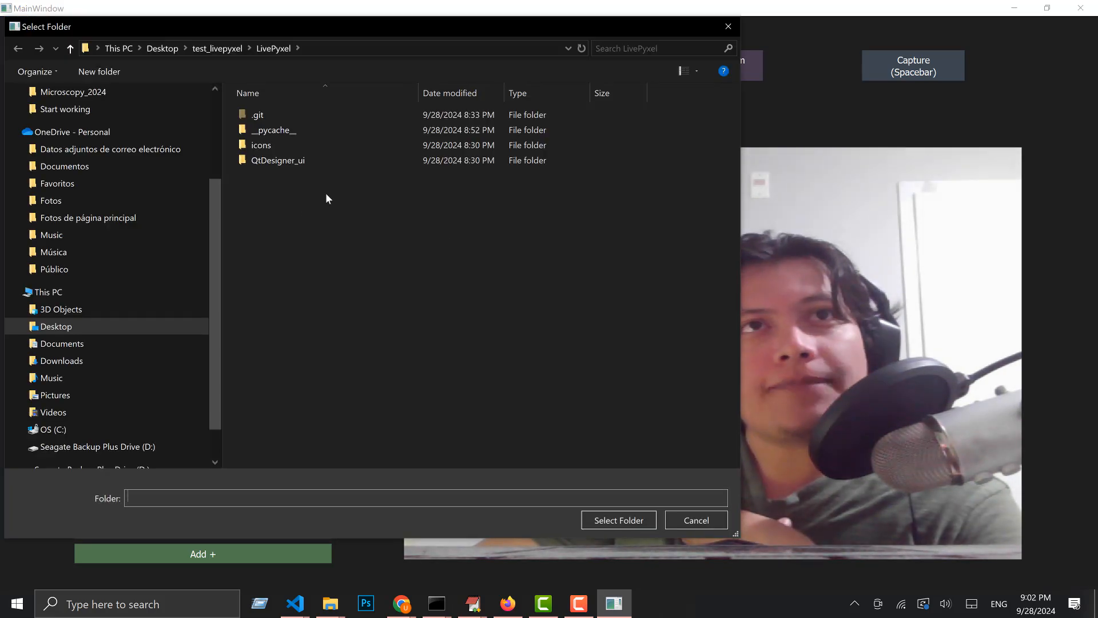
{"action": "left_click", "coordinate": [99, 71]}
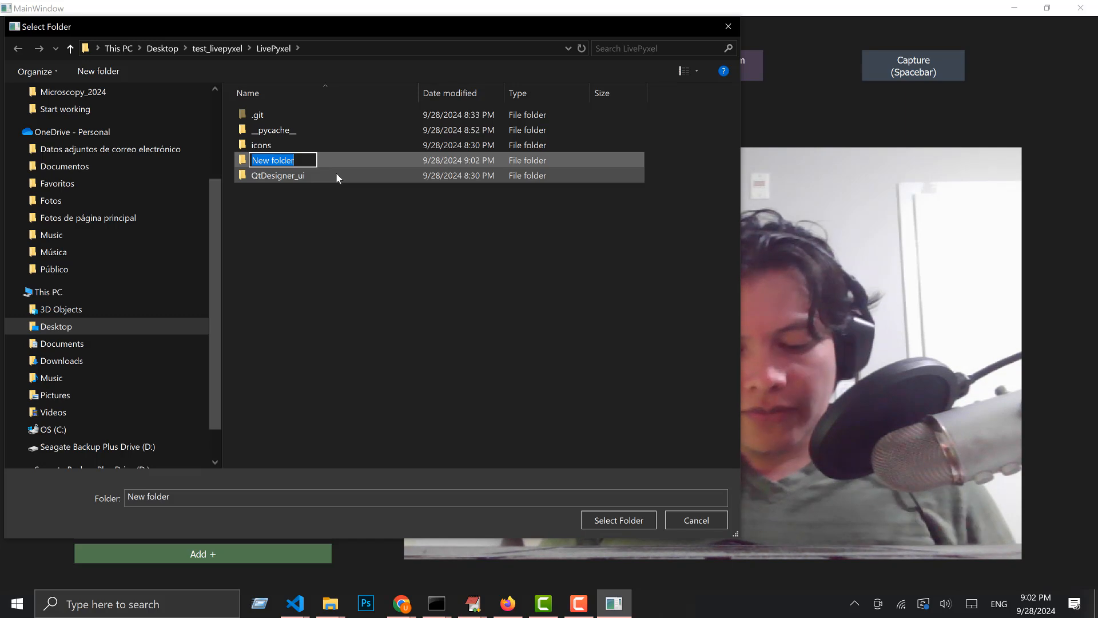
{"action": "type", "text": "test"}
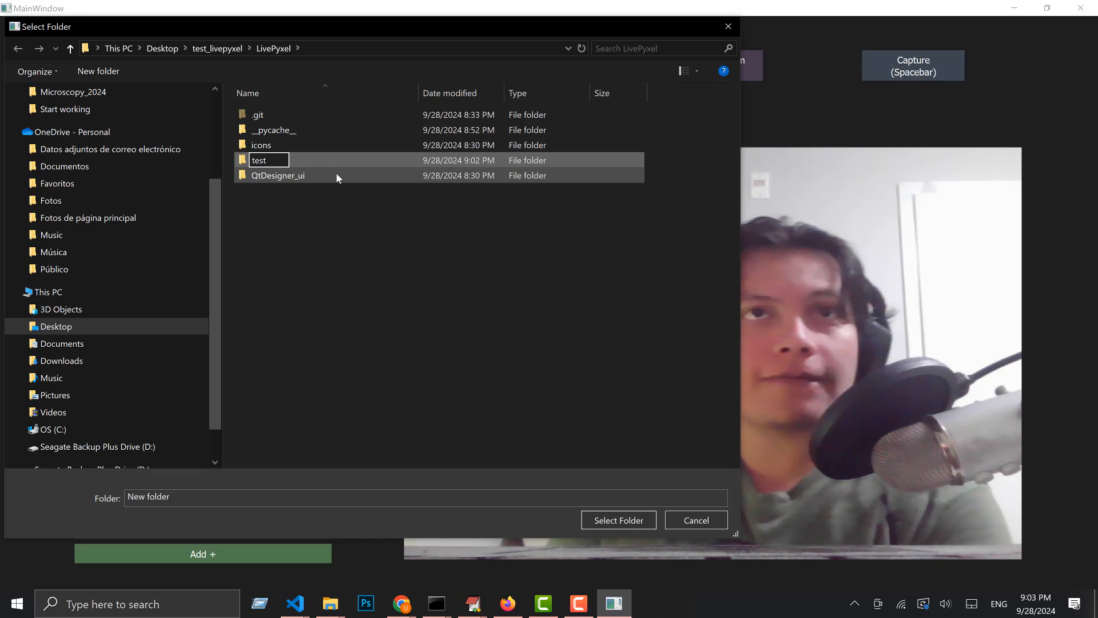
{"action": "key", "text": "Return"}
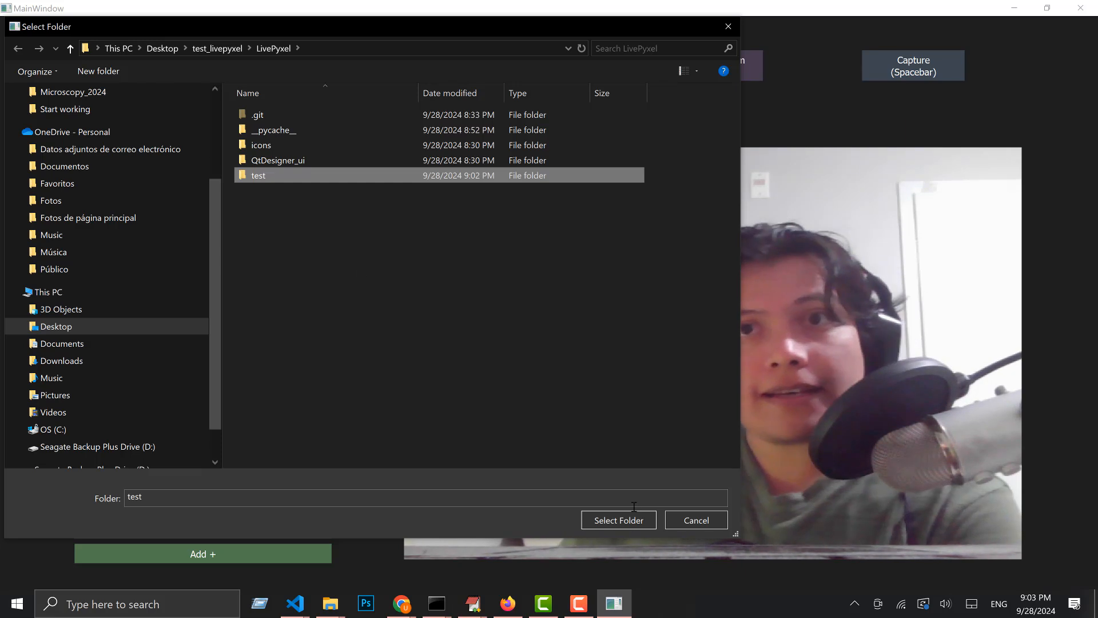
{"action": "left_click", "coordinate": [620, 519]}
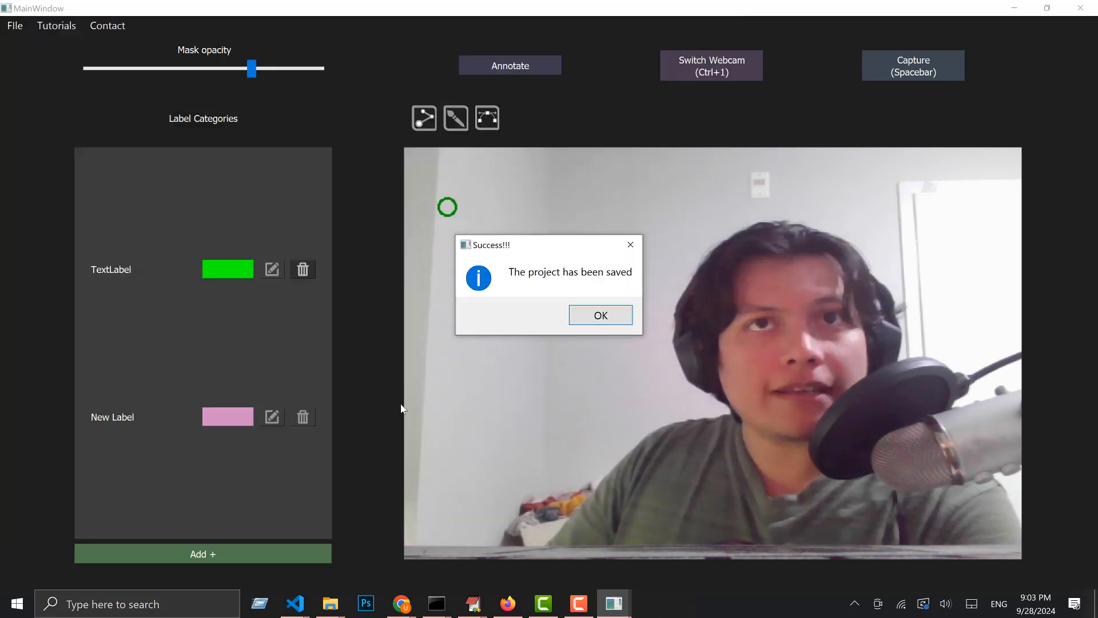
{"action": "left_click", "coordinate": [587, 316]}
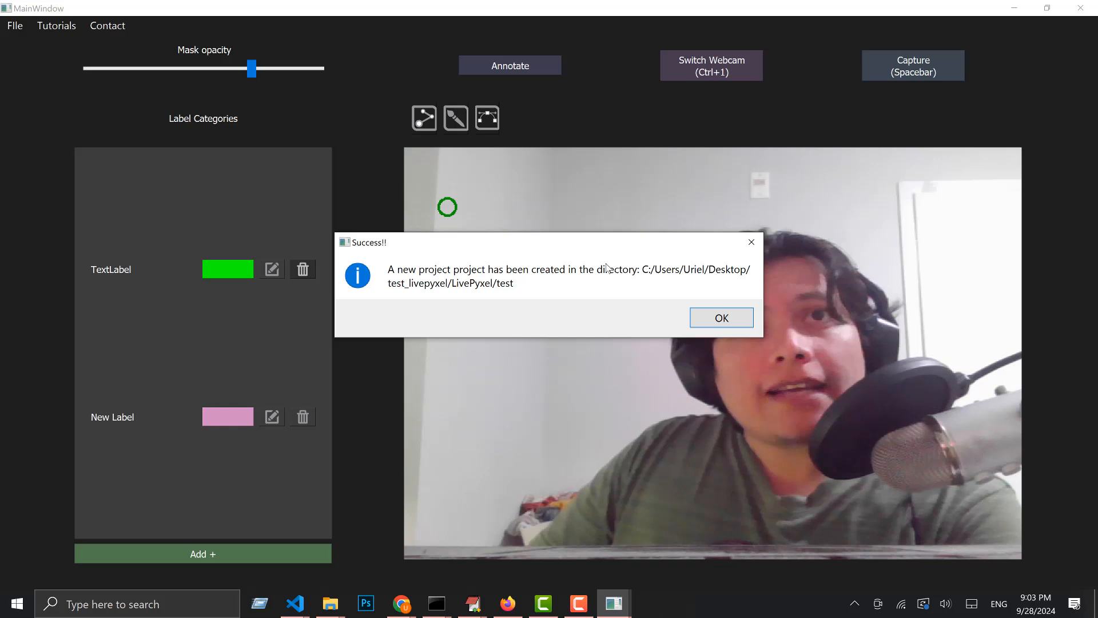
{"action": "left_click", "coordinate": [727, 316]}
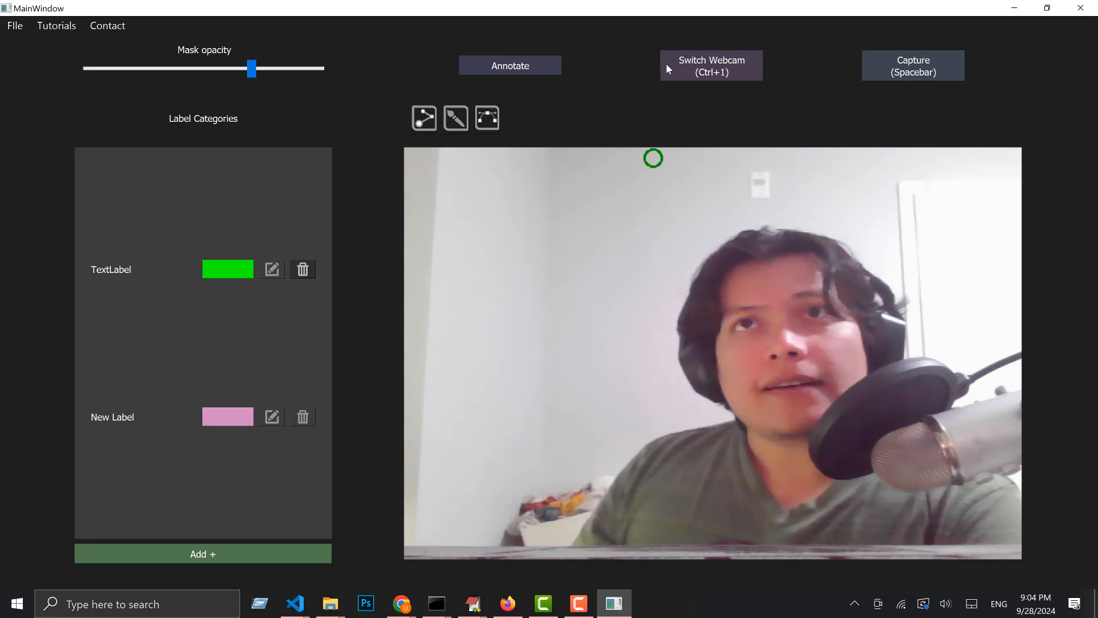
- Switch the video source to the microscope camera and capture the current frame for annotation
{"action": "left_click", "coordinate": [708, 75]}
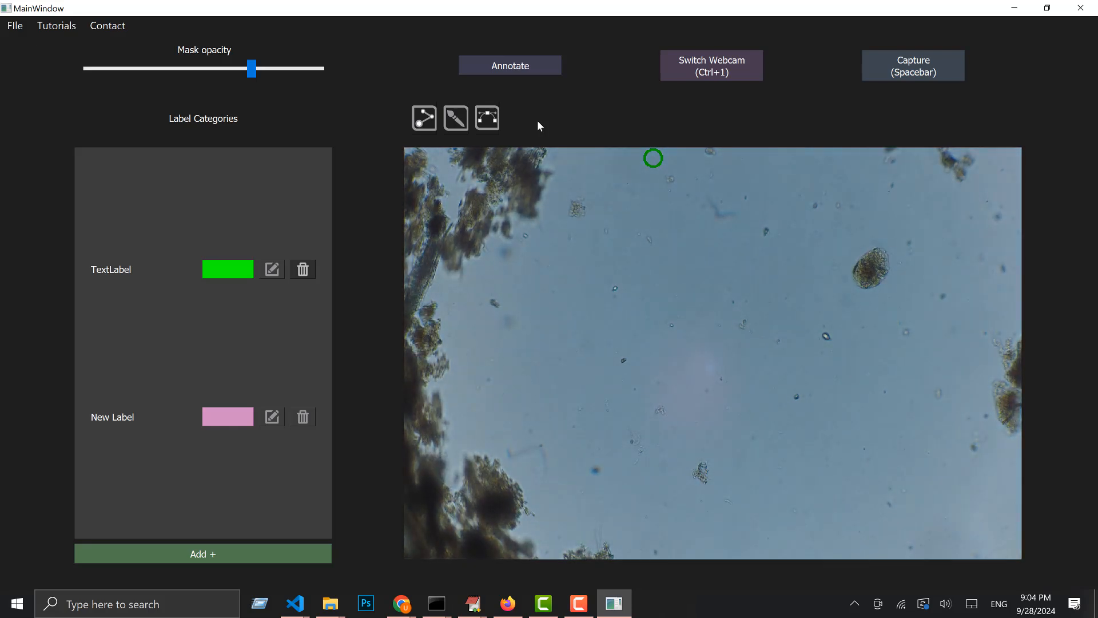
{"action": "left_click", "coordinate": [705, 73]}
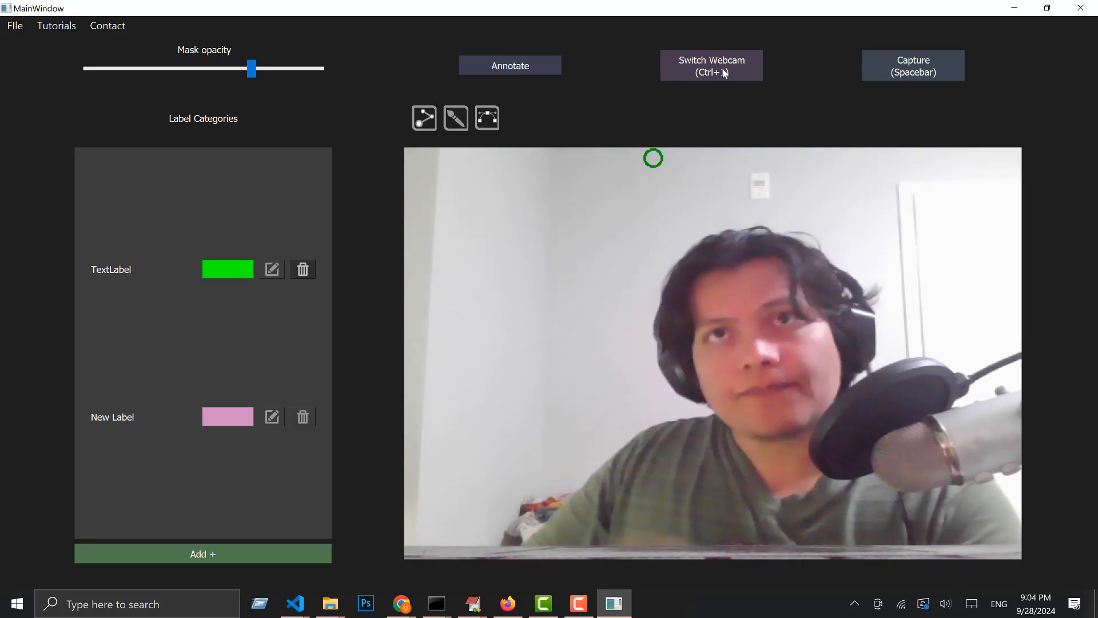
{"action": "left_click", "coordinate": [722, 70]}
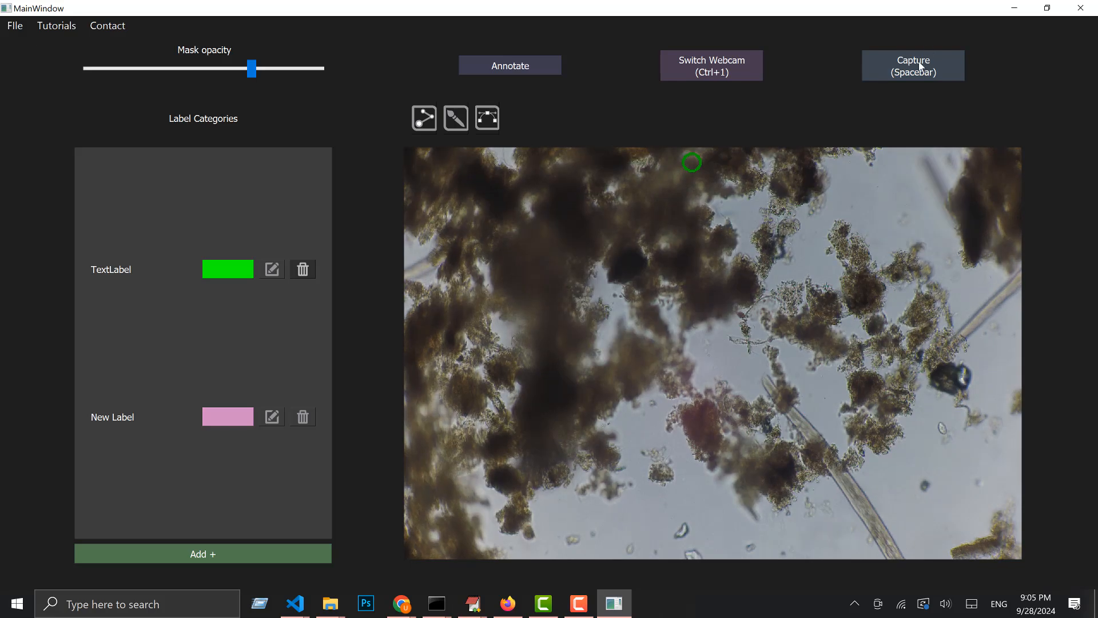
{"action": "left_click", "coordinate": [912, 78]}
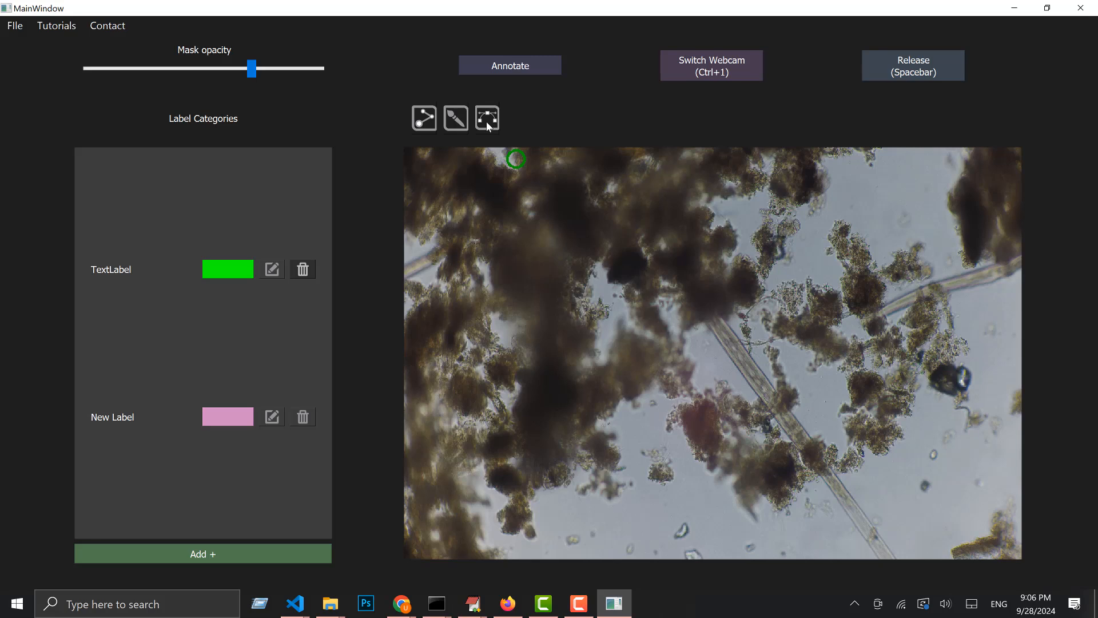
- Outline the upper segment of the diagonal filament at the image's center with a closed polygon mask in the TextLabel category
{"action": "left_click", "coordinate": [422, 125]}
{"action": "left_click", "coordinate": [721, 315]}
{"action": "left_click", "coordinate": [736, 334]}
{"action": "left_click", "coordinate": [748, 350]}
{"action": "left_click", "coordinate": [765, 373]}
{"action": "left_click", "coordinate": [775, 384]}
{"action": "left_click", "coordinate": [775, 394]}
{"action": "left_click", "coordinate": [771, 401]}
{"action": "left_click", "coordinate": [765, 401]}
{"action": "left_click", "coordinate": [758, 392]}
{"action": "left_click", "coordinate": [744, 375]}
{"action": "left_click", "coordinate": [725, 350]}
{"action": "left_click", "coordinate": [705, 325]}
{"action": "key", "text": "ctrl+z"}
{"action": "left_click", "coordinate": [725, 349]}
{"action": "left_click", "coordinate": [708, 324]}
{"action": "key", "text": "Return"}
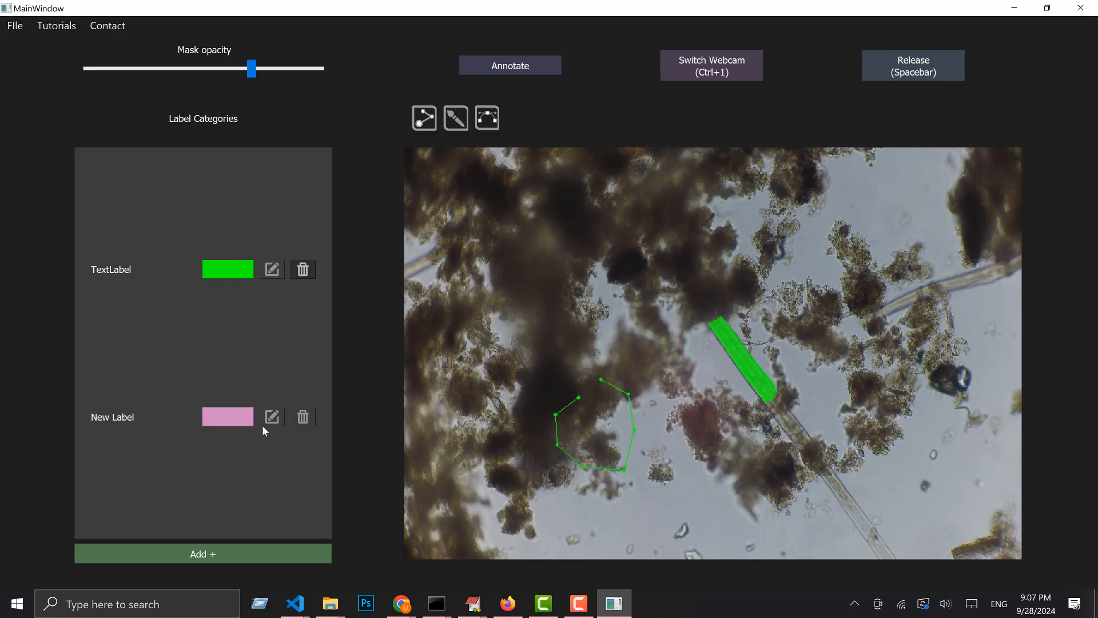
- Rename the TextLabel category as "nematode", keeping its green color
{"action": "left_click", "coordinate": [272, 274]}
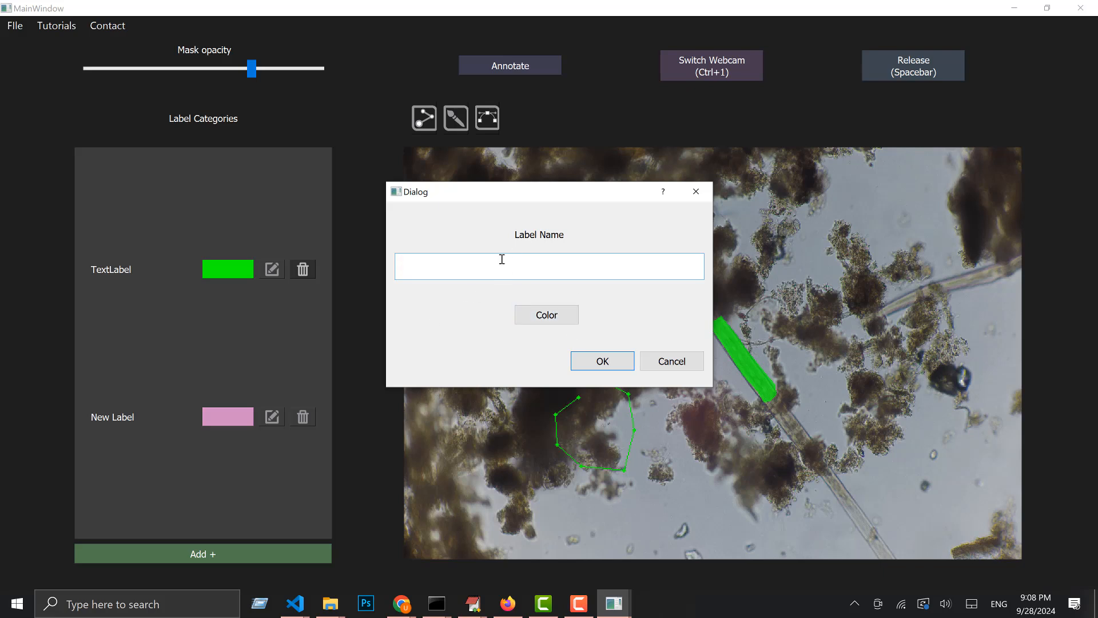
{"action": "type", "text": "nematode"}
{"action": "left_click", "coordinate": [557, 318]}
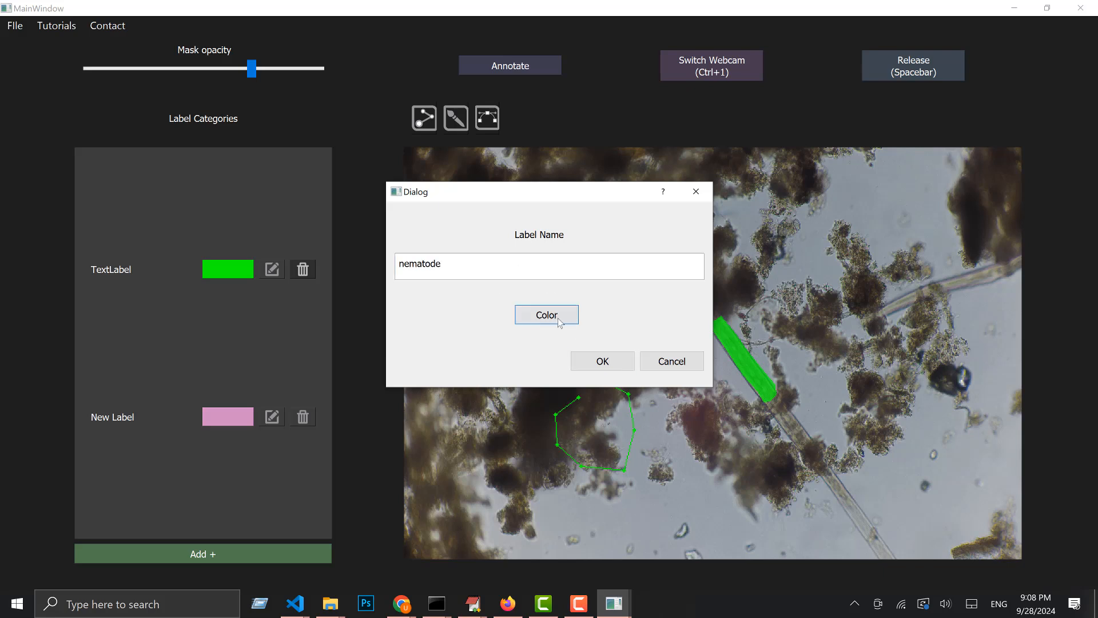
{"action": "left_click", "coordinate": [602, 363]}
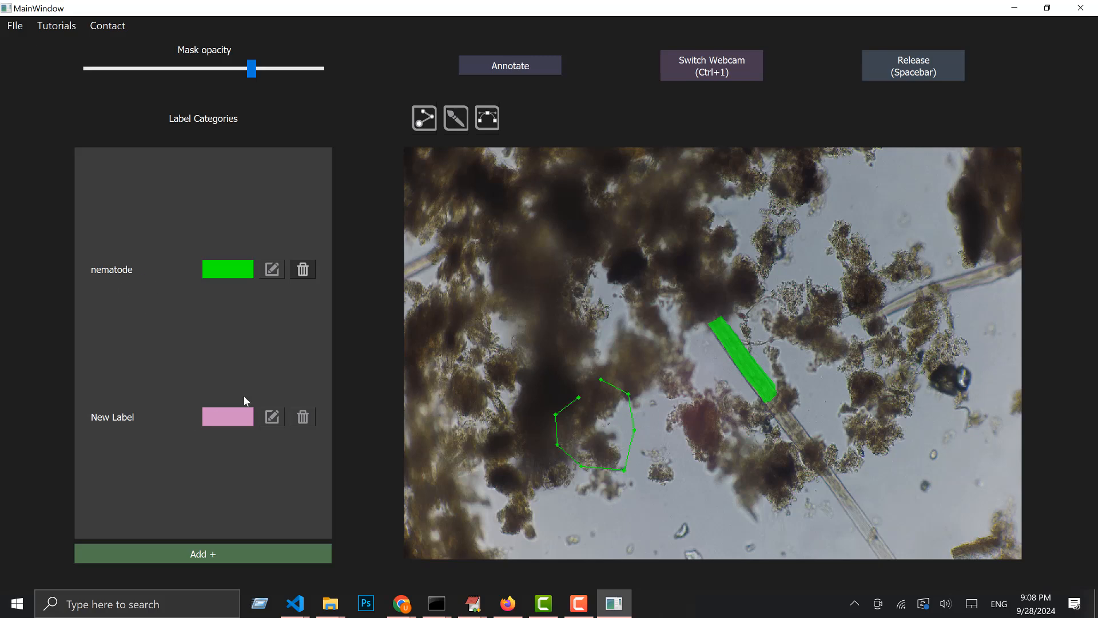
- Rename the New Label category as "sp1" with the red color #ff383b, and close the open polygon as a filled mask
{"action": "left_click", "coordinate": [277, 421]}
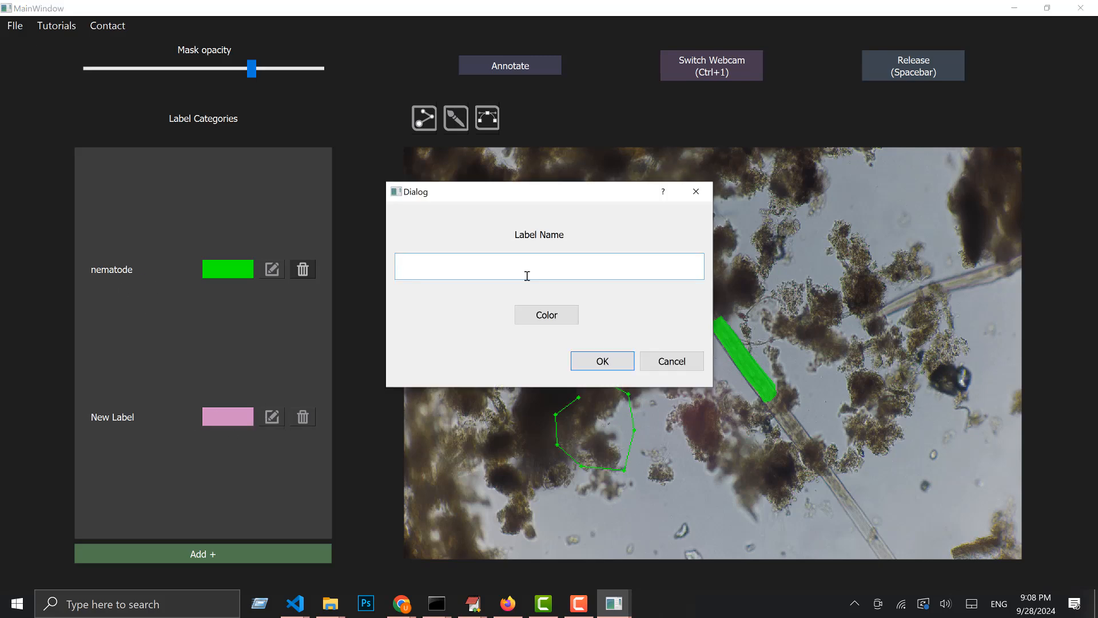
{"action": "type", "text": "sp1"}
{"action": "left_click", "coordinate": [544, 317]}
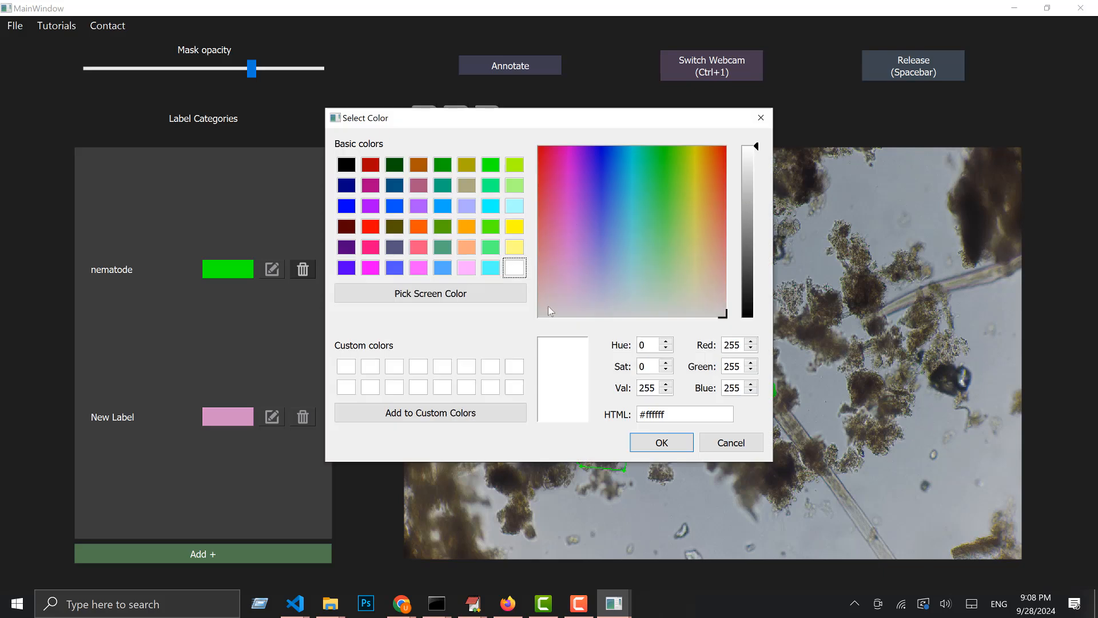
{"action": "left_click", "coordinate": [617, 221]}
{"action": "left_click_drag", "start_coordinate": [617, 220], "coordinate": [537, 183]}
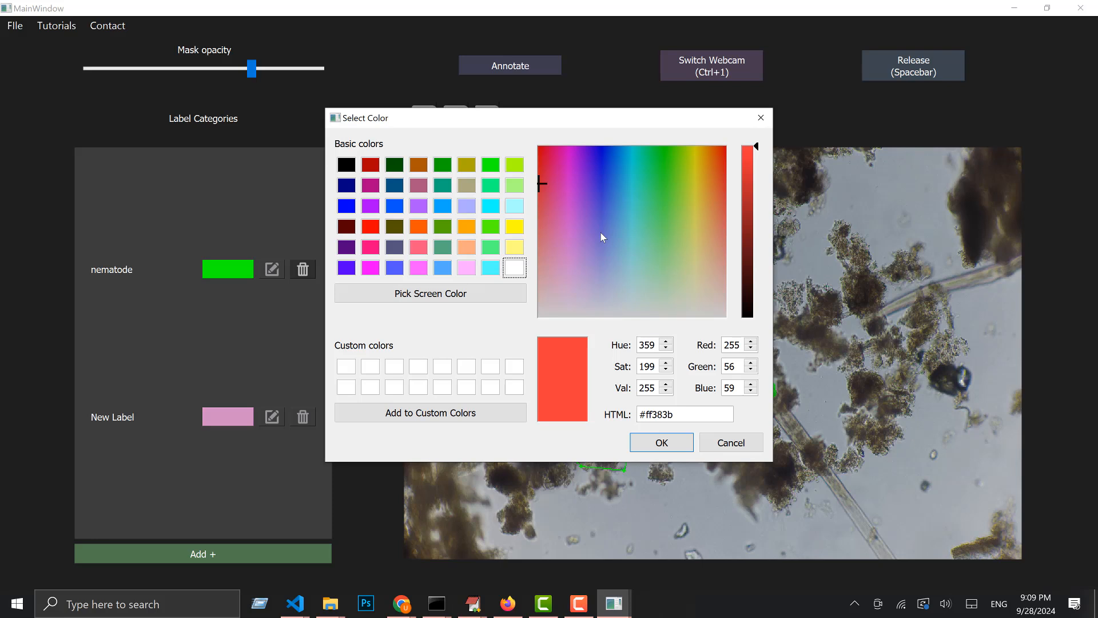
{"action": "left_click", "coordinate": [663, 442]}
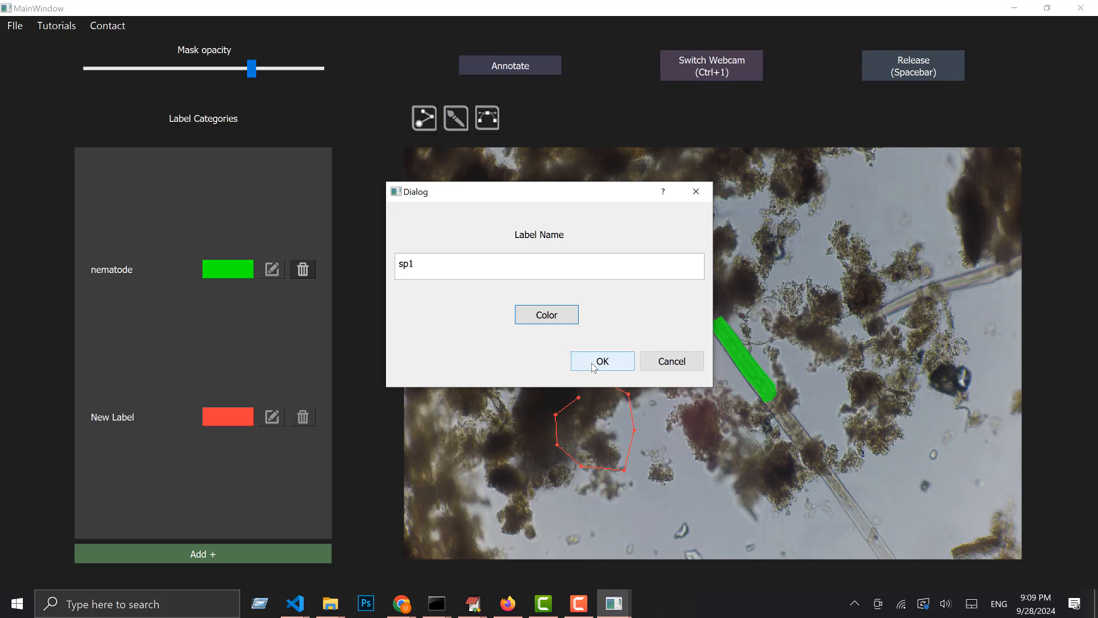
{"action": "left_click", "coordinate": [594, 367]}
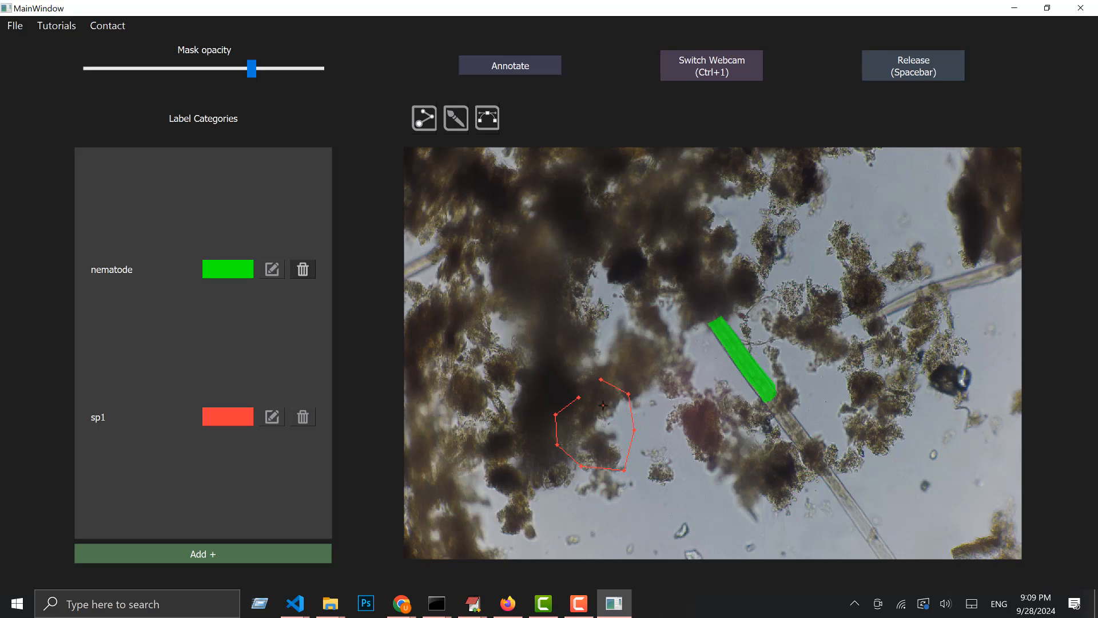
{"action": "key", "text": "Return"}
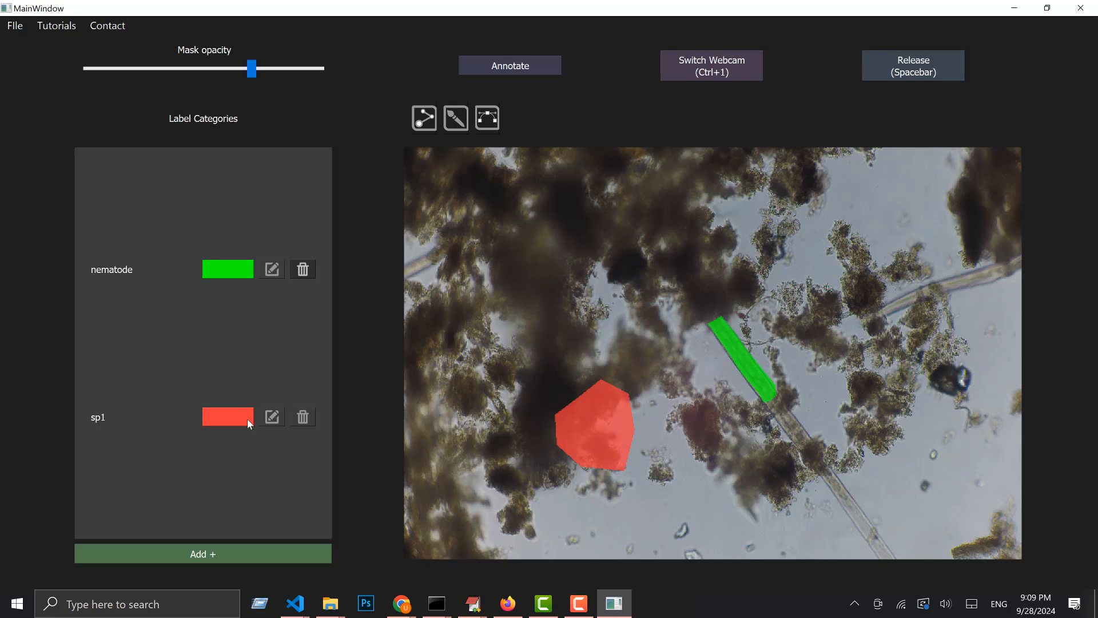
- Change the nematode category's color to purple #9500ff, leaving its name as is
{"action": "left_click", "coordinate": [268, 272]}
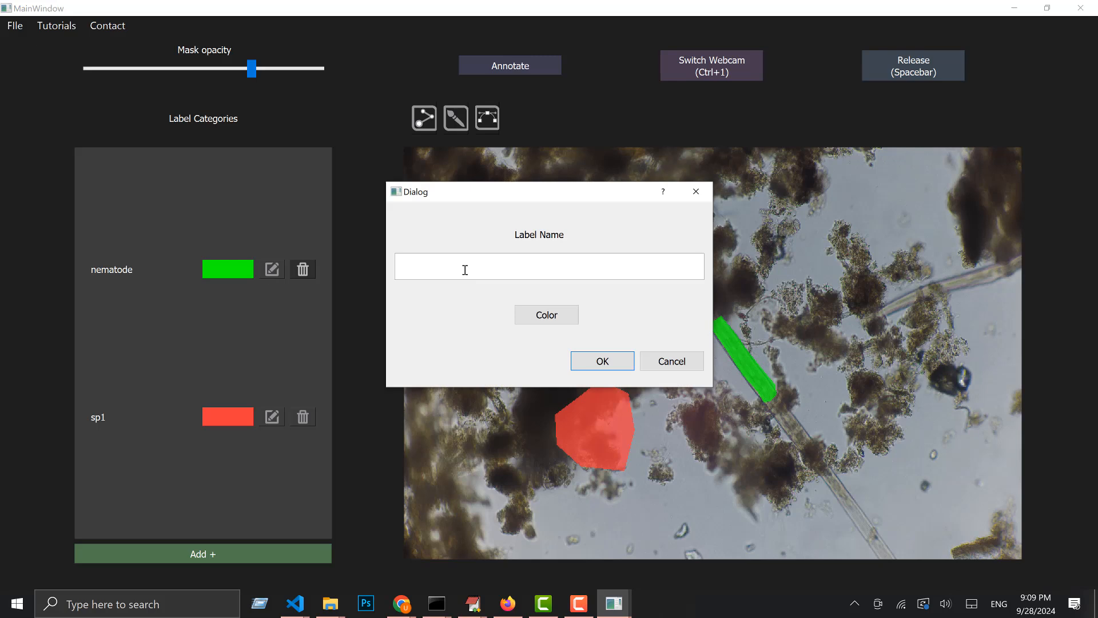
{"action": "left_click", "coordinate": [557, 315]}
{"action": "left_click_drag", "start_coordinate": [596, 197], "coordinate": [584, 140]}
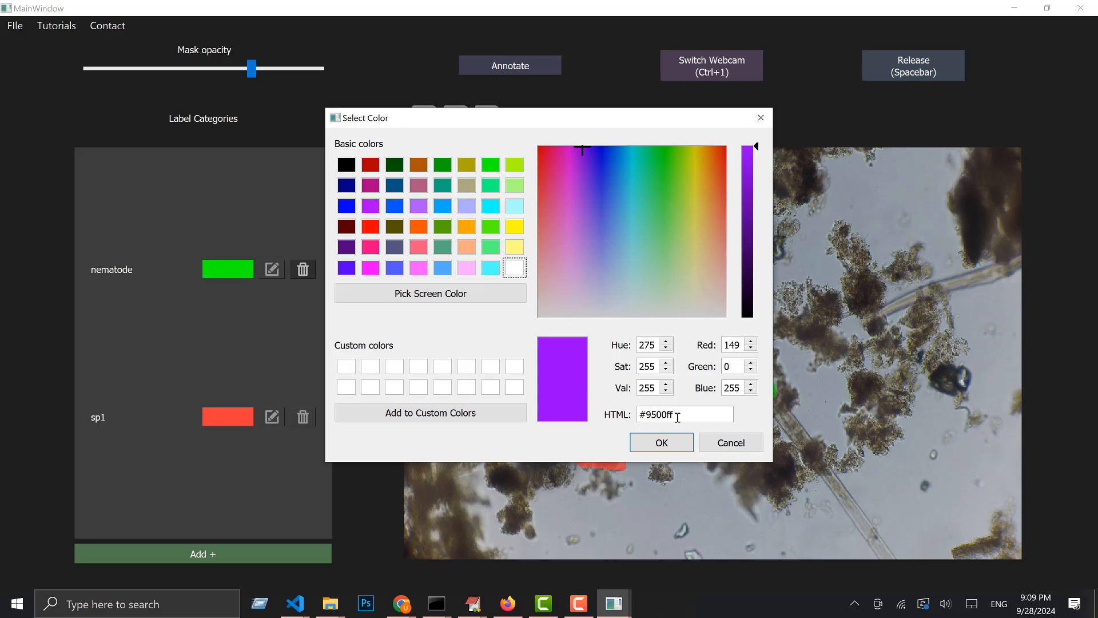
{"action": "left_click", "coordinate": [662, 443]}
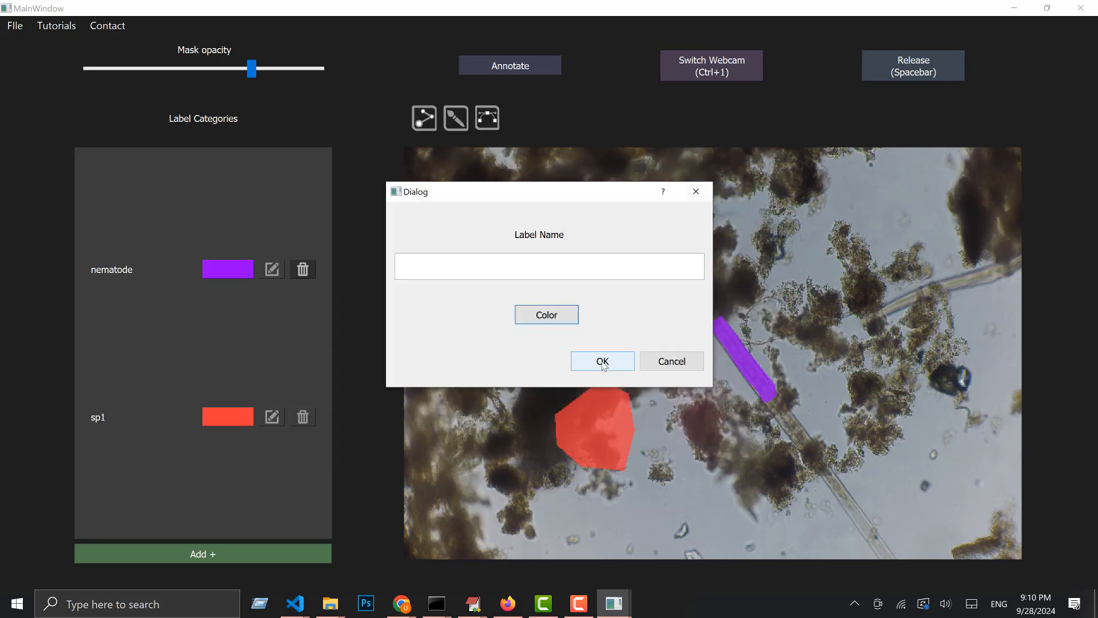
{"action": "left_click", "coordinate": [603, 362]}
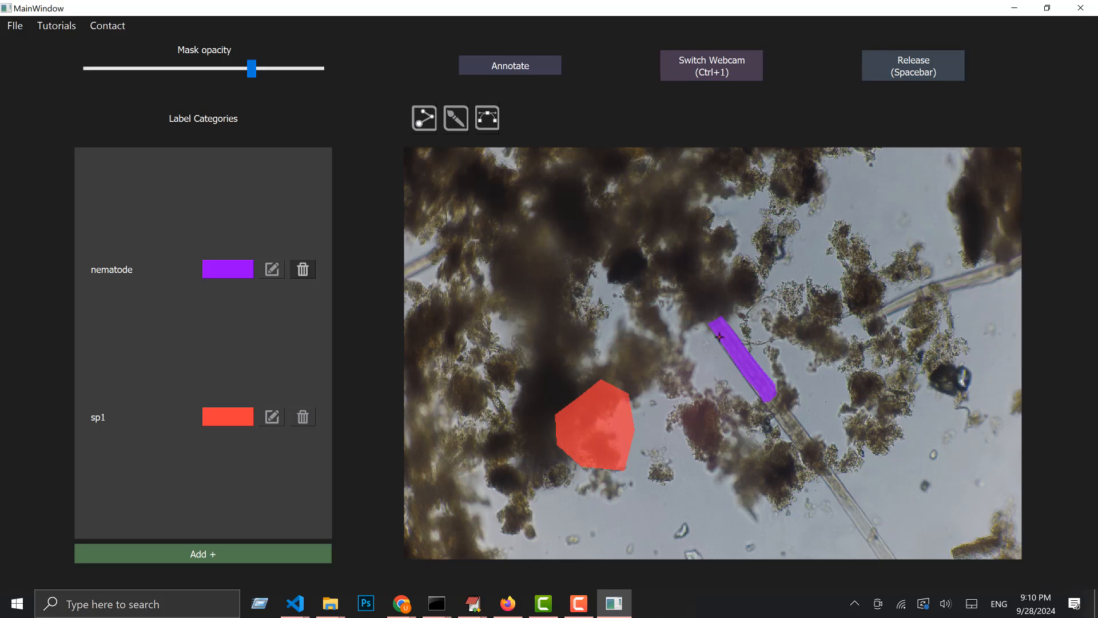
- Brush a nematode mask along the filament at the image's right edge and erase the red sp1 mask
{"action": "left_click", "coordinate": [456, 127]}
{"action": "scroll", "coordinate": [538, 305], "scroll_direction": "down", "scroll_amount": 3}
{"action": "scroll", "coordinate": [540, 310], "scroll_direction": "down", "scroll_amount": 3}
{"action": "left_click", "coordinate": [864, 321]}
{"action": "left_click_drag", "start_coordinate": [867, 319], "coordinate": [1021, 261]}
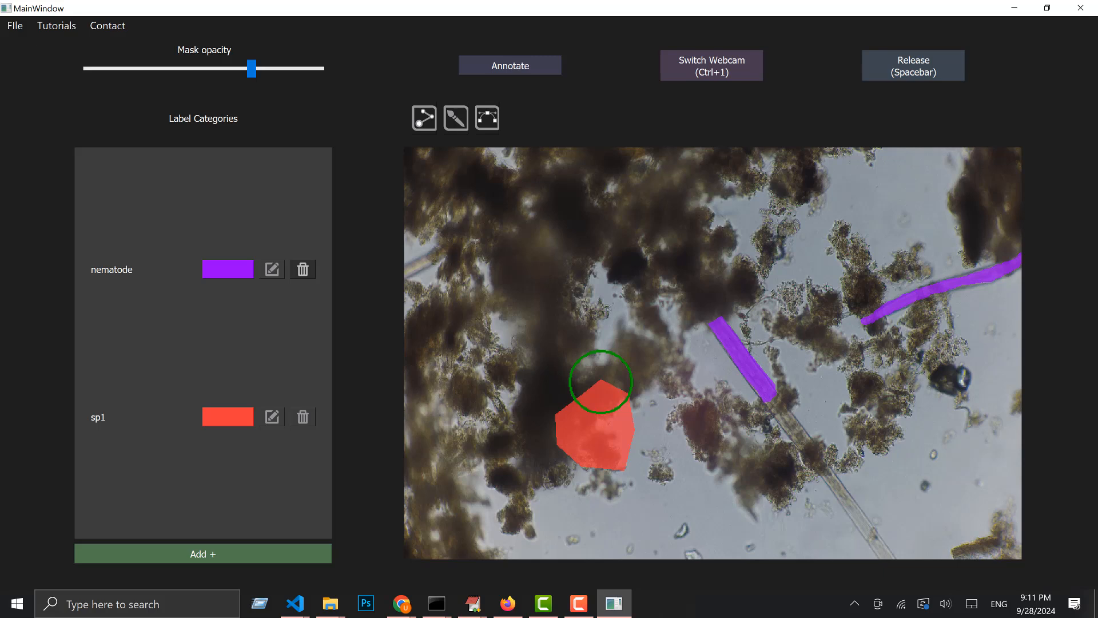
{"action": "mouse_move", "coordinate": [601, 382]}
{"action": "left_mouse_down"}
{"action": "mouse_move", "coordinate": [628, 452]}
{"action": "mouse_move", "coordinate": [607, 451]}
{"action": "mouse_move", "coordinate": [581, 416]}
{"action": "left_mouse_up"}
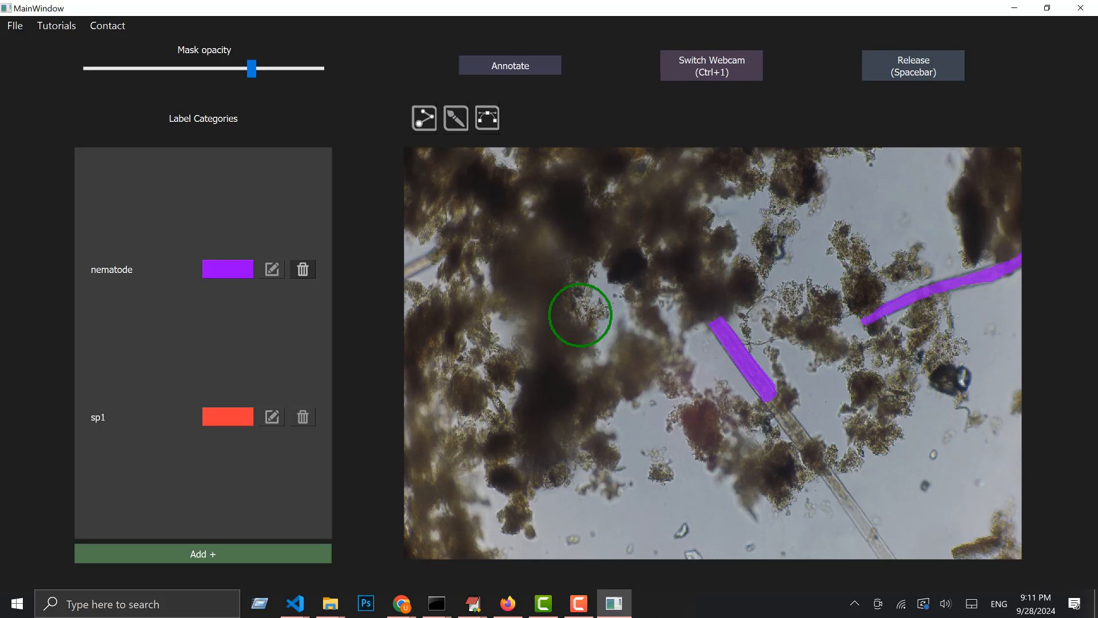
{"action": "scroll", "coordinate": [552, 269], "scroll_direction": "down", "scroll_amount": 5}
- Draw a closed two-lobed Bezier mask in the nematode category over the dark debris in the image's upper-left area
{"action": "mouse_move", "coordinate": [519, 310]}
{"action": "left_mouse_down"}
{"action": "mouse_move", "coordinate": [532, 353]}
{"action": "mouse_move", "coordinate": [687, 287]}
{"action": "mouse_move", "coordinate": [653, 399]}
{"action": "mouse_move", "coordinate": [608, 445]}
{"action": "mouse_move", "coordinate": [650, 468]}
{"action": "mouse_move", "coordinate": [699, 472]}
{"action": "mouse_move", "coordinate": [494, 294]}
{"action": "left_mouse_up"}
{"action": "left_click", "coordinate": [505, 327]}
{"action": "mouse_move", "coordinate": [506, 328]}
{"action": "left_mouse_down"}
{"action": "mouse_move", "coordinate": [520, 297]}
{"action": "mouse_move", "coordinate": [506, 325]}
{"action": "mouse_move", "coordinate": [499, 300]}
{"action": "mouse_move", "coordinate": [511, 311]}
{"action": "left_mouse_up"}
{"action": "left_click_drag", "start_coordinate": [512, 321], "coordinate": [509, 313]}
{"action": "left_click_drag", "start_coordinate": [512, 314], "coordinate": [505, 365]}
{"action": "left_click_drag", "start_coordinate": [539, 334], "coordinate": [564, 291]}
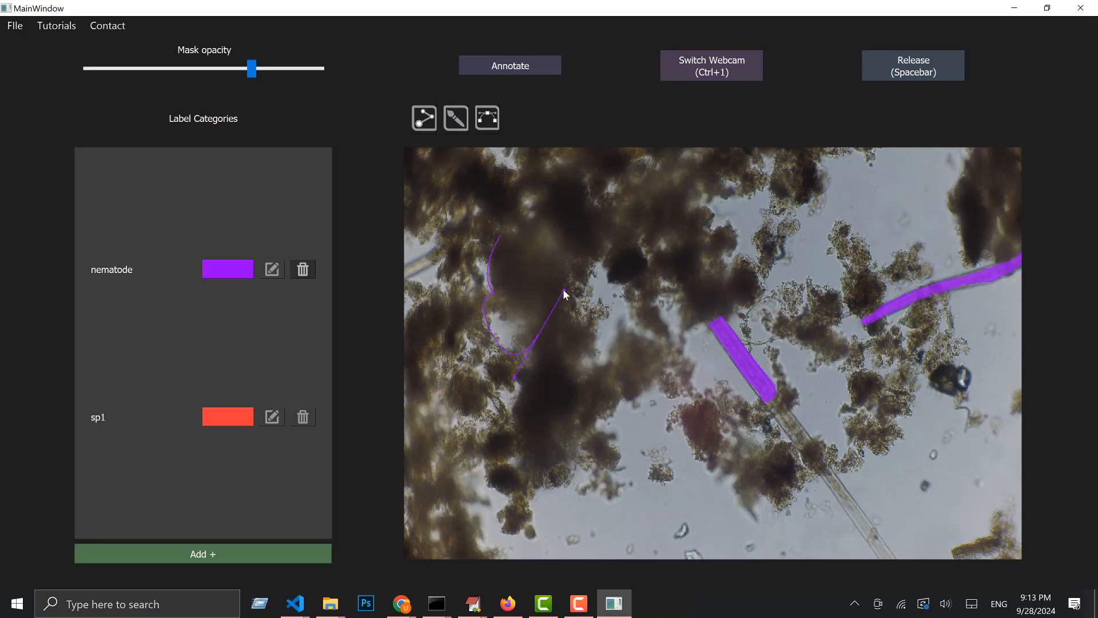
{"action": "left_click", "coordinate": [531, 277]}
{"action": "left_click_drag", "start_coordinate": [534, 278], "coordinate": [534, 279]}
{"action": "left_click", "coordinate": [575, 238]}
{"action": "left_click_drag", "start_coordinate": [560, 221], "coordinate": [552, 194]}
{"action": "left_click", "coordinate": [510, 221]}
{"action": "left_click_drag", "start_coordinate": [502, 232], "coordinate": [474, 268]}
{"action": "left_click", "coordinate": [558, 267]}
{"action": "key", "text": "Return"}
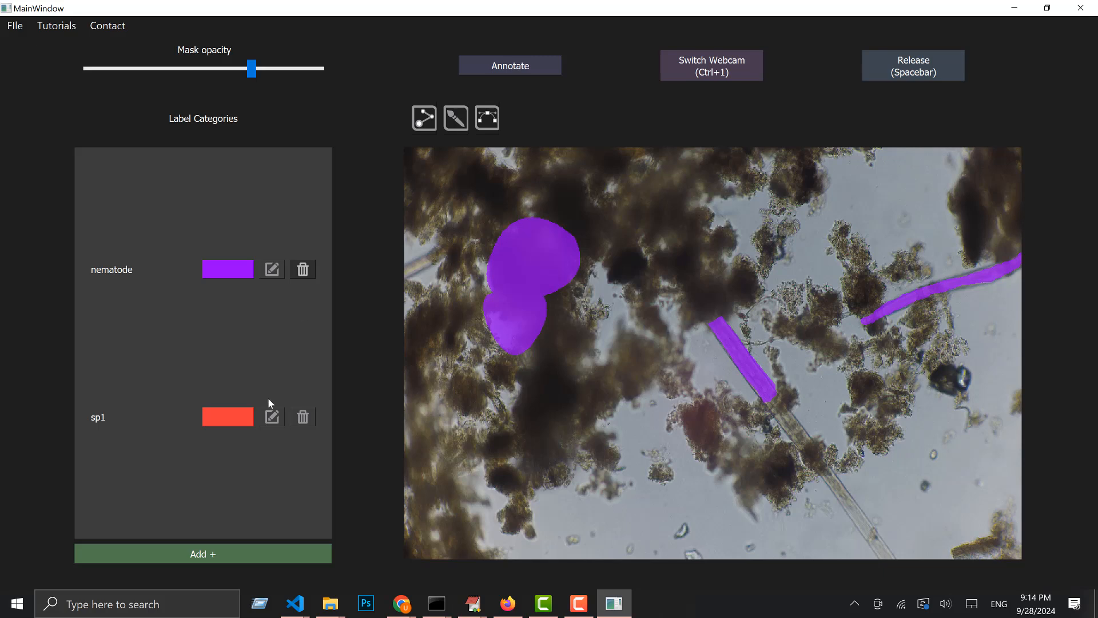
- Extend the two-lobed nematode mask along its left side with a small brush, and set the mask opacity near its maximum
{"action": "left_click", "coordinate": [456, 117]}
{"action": "mouse_move", "coordinate": [487, 295]}
{"action": "left_mouse_down"}
{"action": "mouse_move", "coordinate": [483, 268]}
{"action": "mouse_move", "coordinate": [458, 256]}
{"action": "left_mouse_up"}
{"action": "left_click_drag", "start_coordinate": [151, 71], "coordinate": [113, 75]}
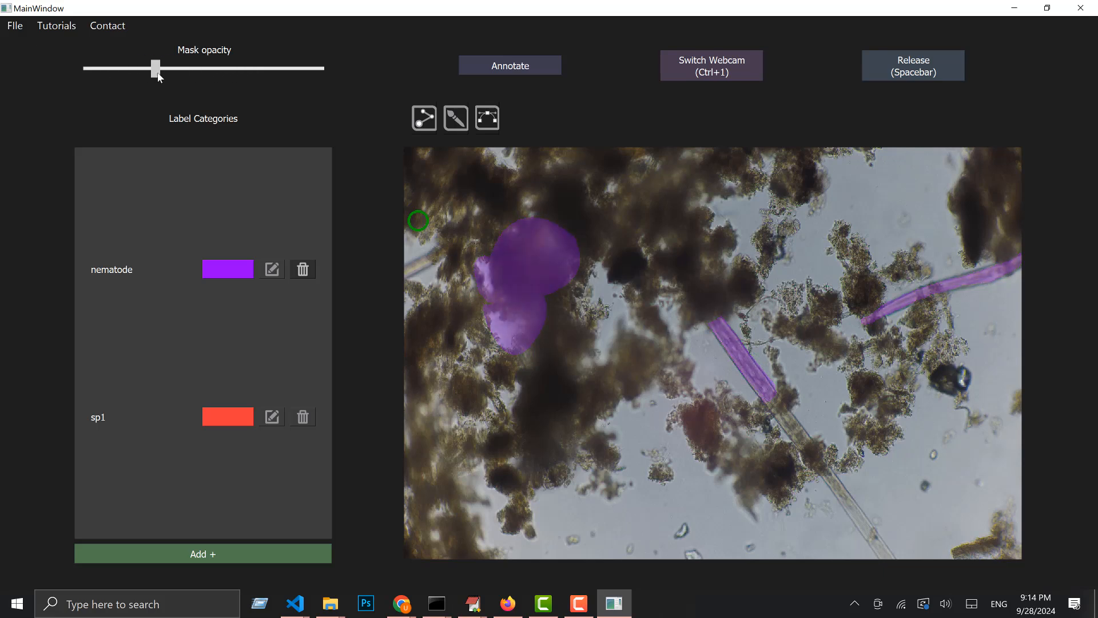
{"action": "left_click_drag", "start_coordinate": [210, 81], "coordinate": [300, 89]}
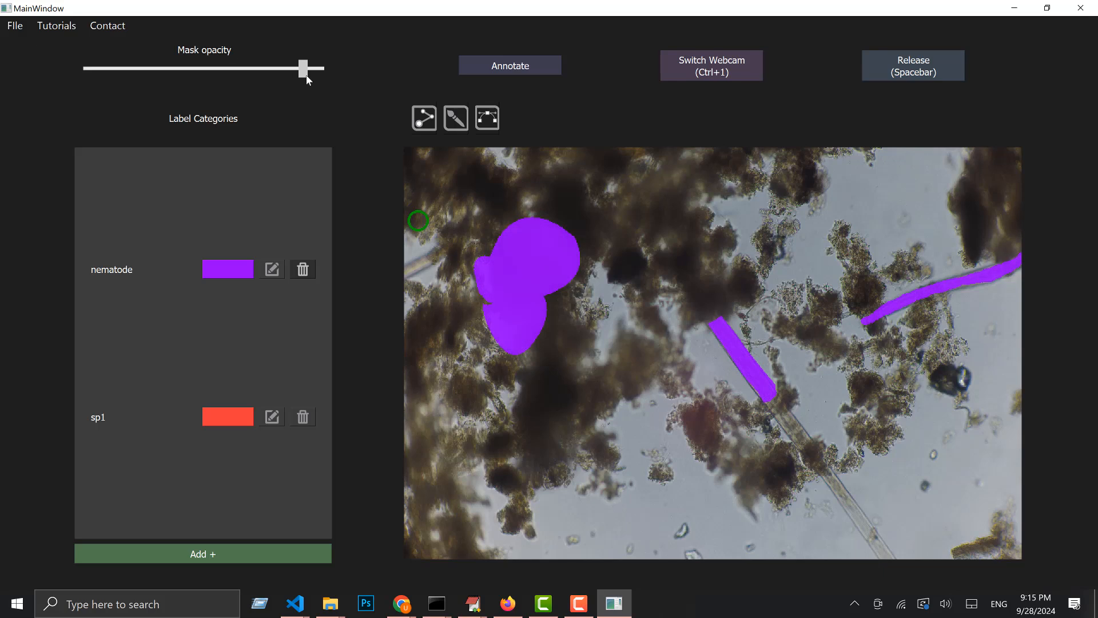
{"action": "left_click_drag", "start_coordinate": [303, 72], "coordinate": [126, 82]}
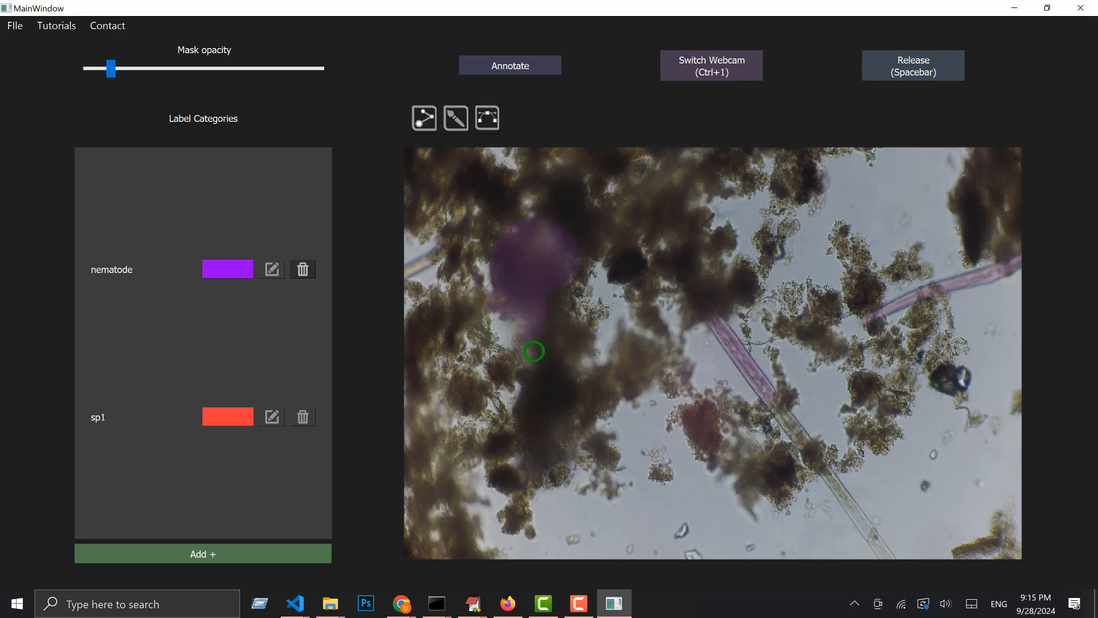
{"action": "left_click_drag", "start_coordinate": [162, 68], "coordinate": [319, 69]}
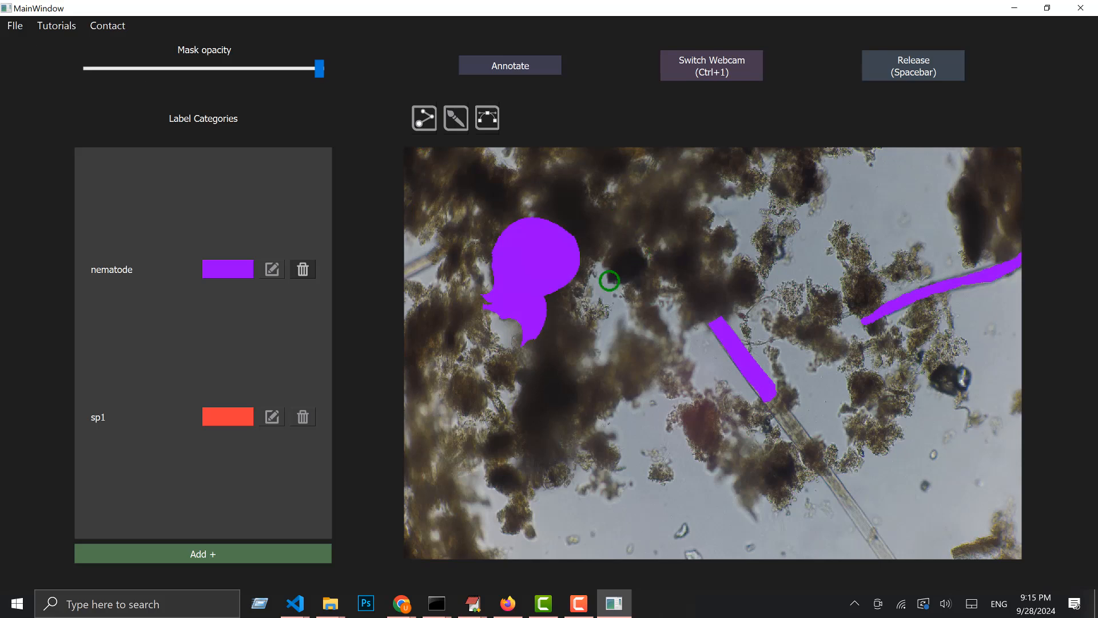
- Store the annotation of the captured frame and save the project
{"action": "scroll", "coordinate": [609, 280], "scroll_direction": "up", "scroll_amount": 6}
{"action": "scroll", "coordinate": [595, 280], "scroll_direction": "down", "scroll_amount": 2}
{"action": "left_click", "coordinate": [536, 68]}
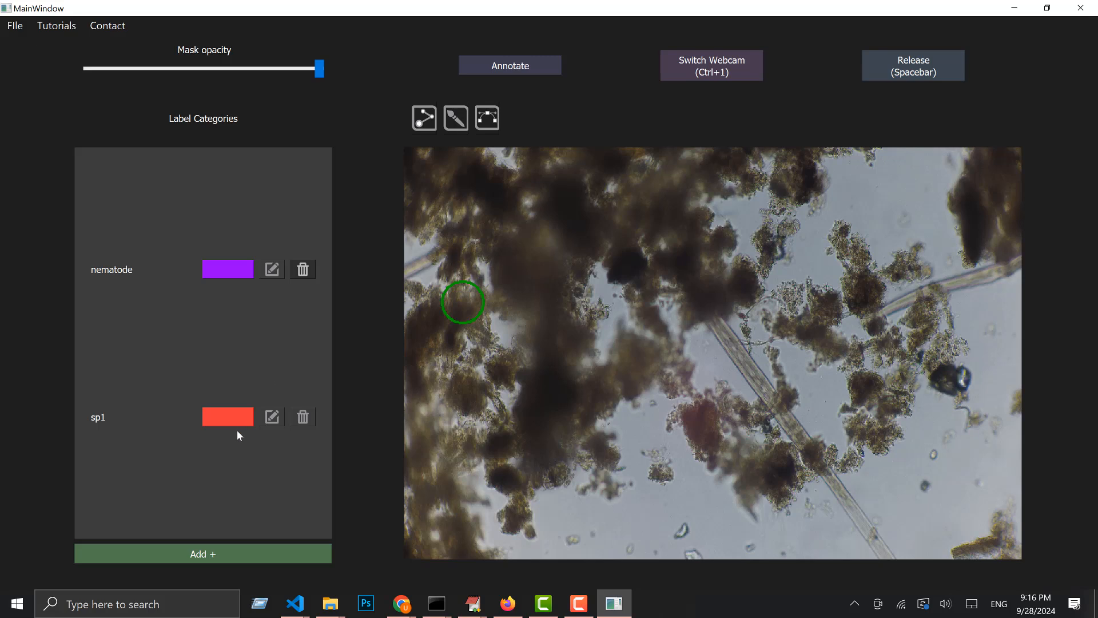
{"action": "key", "text": "ctrl+s"}
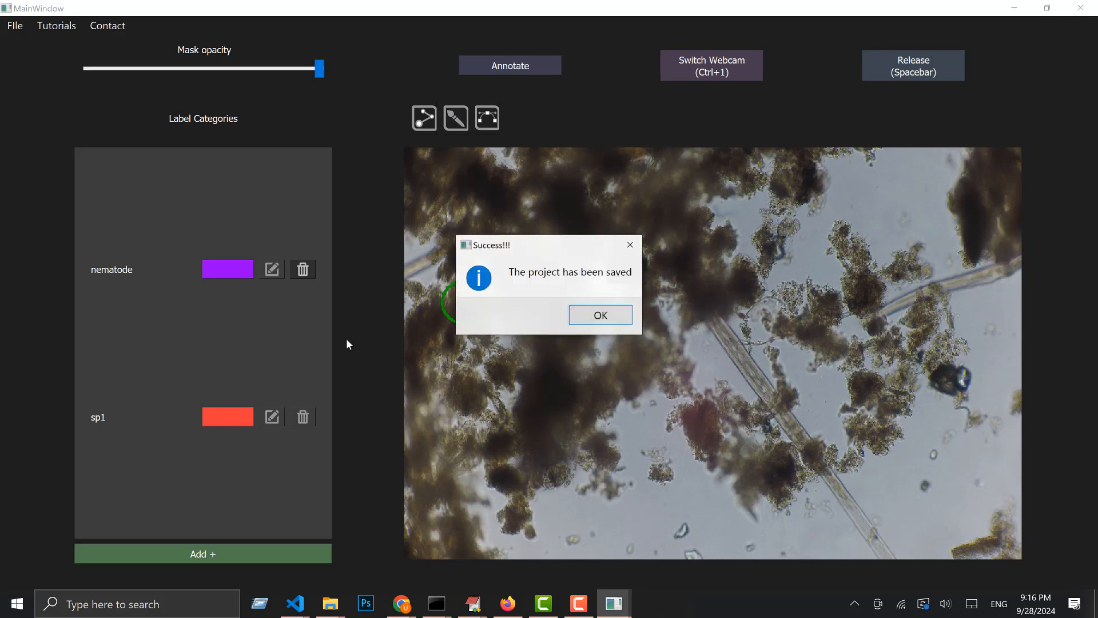
{"action": "left_click", "coordinate": [595, 318]}
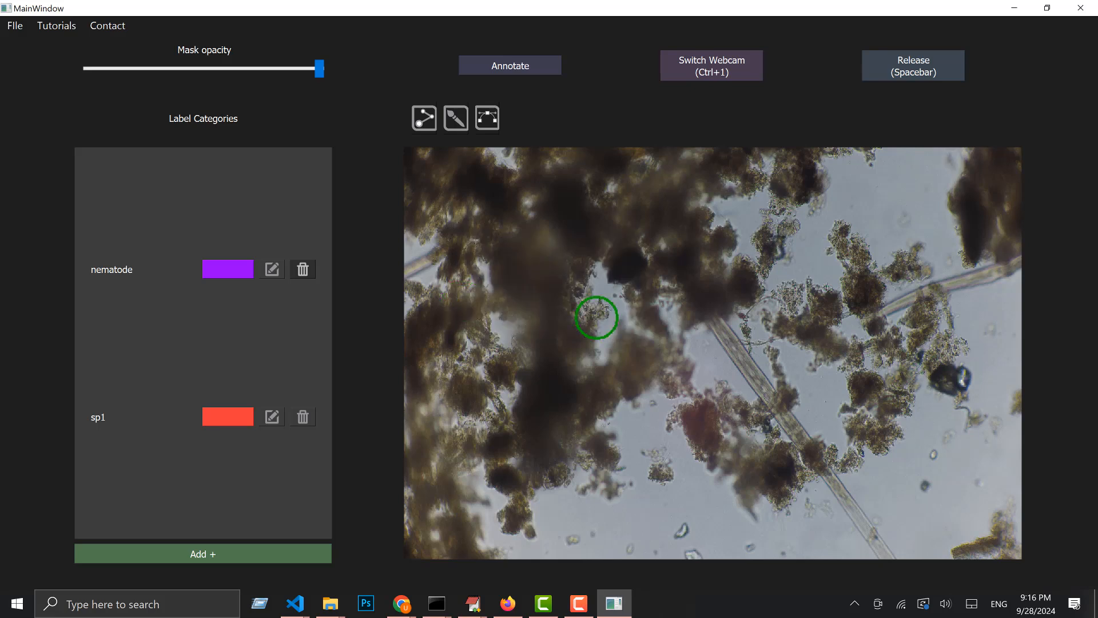
- Load the previous session's settings from config.json in the test project folder
{"action": "left_click", "coordinate": [9, 29]}
{"action": "left_click", "coordinate": [12, 29]}
{"action": "left_click", "coordinate": [15, 29]}
{"action": "left_click", "coordinate": [17, 31]}
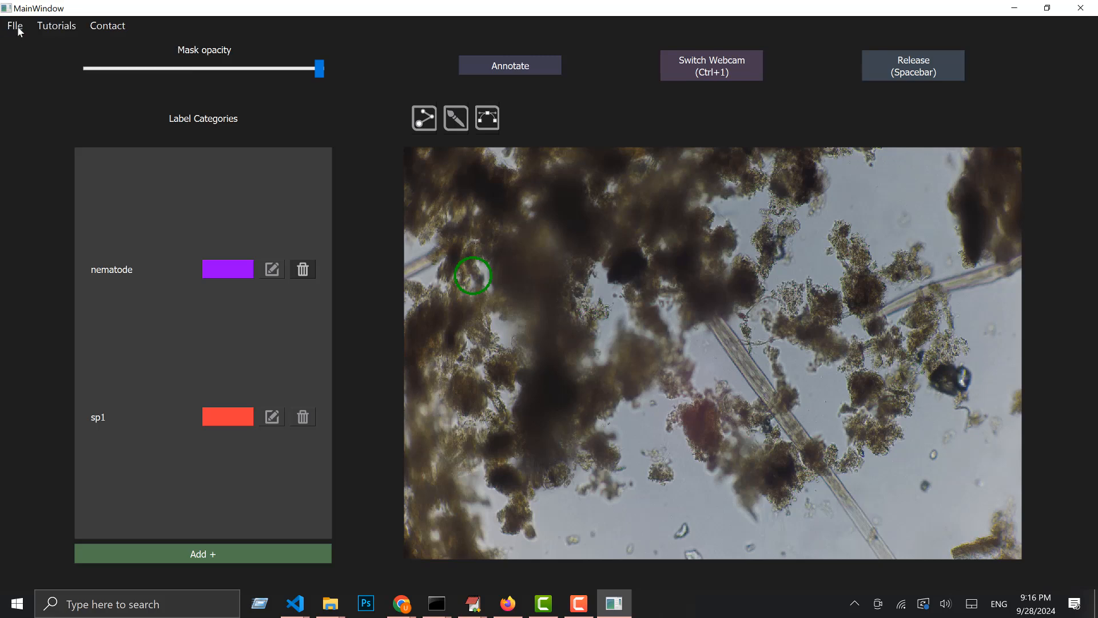
{"action": "left_click", "coordinate": [17, 27]}
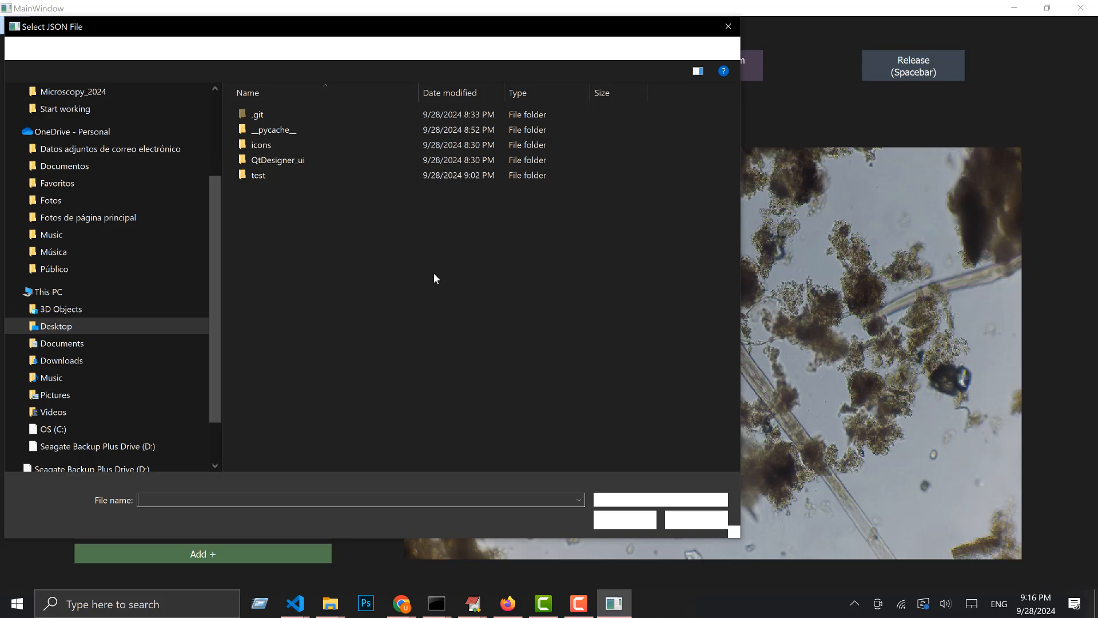
{"action": "double_click", "coordinate": [299, 171]}
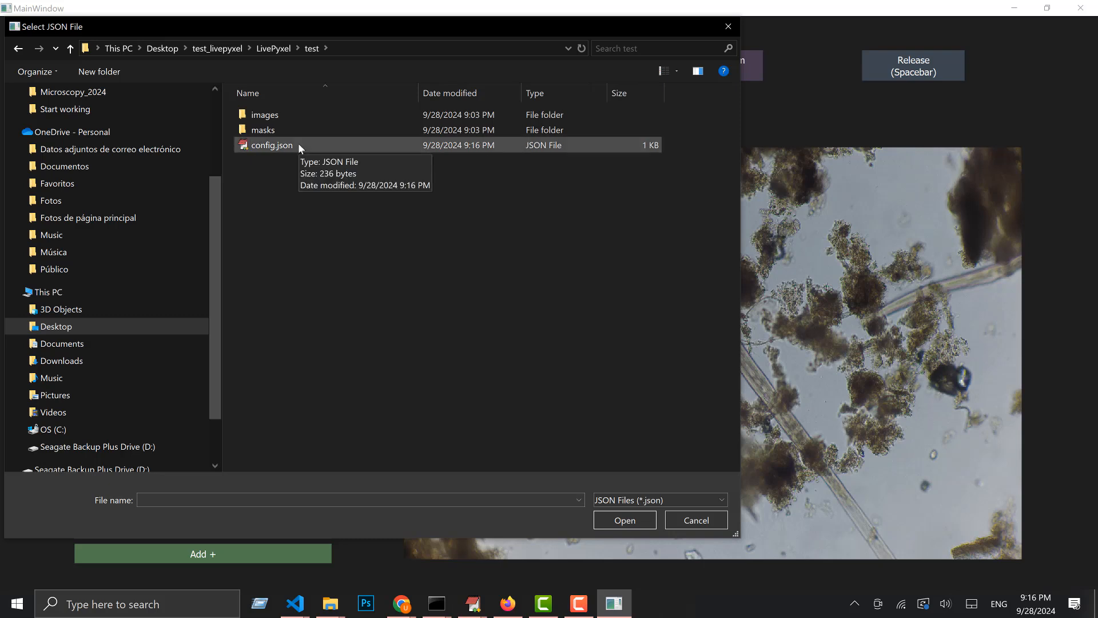
{"action": "left_click", "coordinate": [299, 147]}
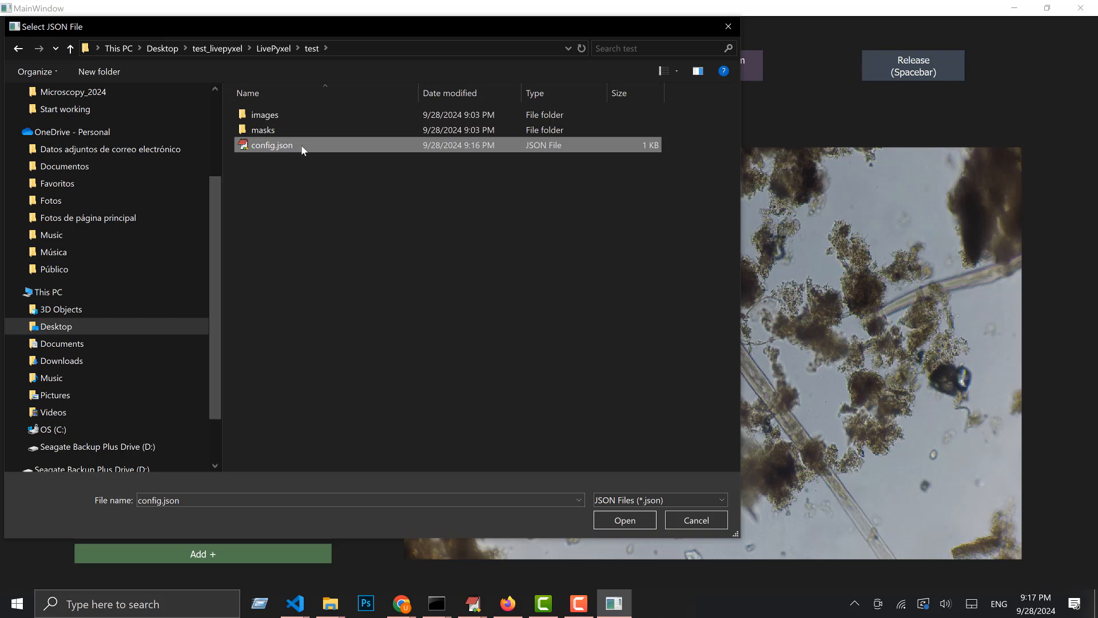
{"action": "left_click", "coordinate": [623, 521]}
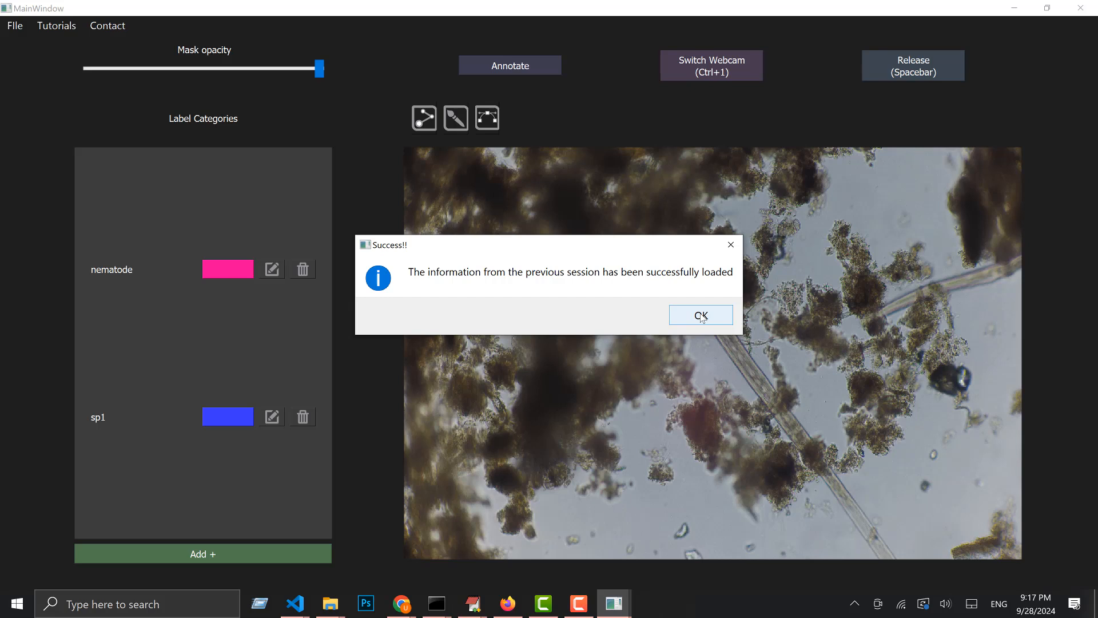
{"action": "left_click", "coordinate": [701, 316]}
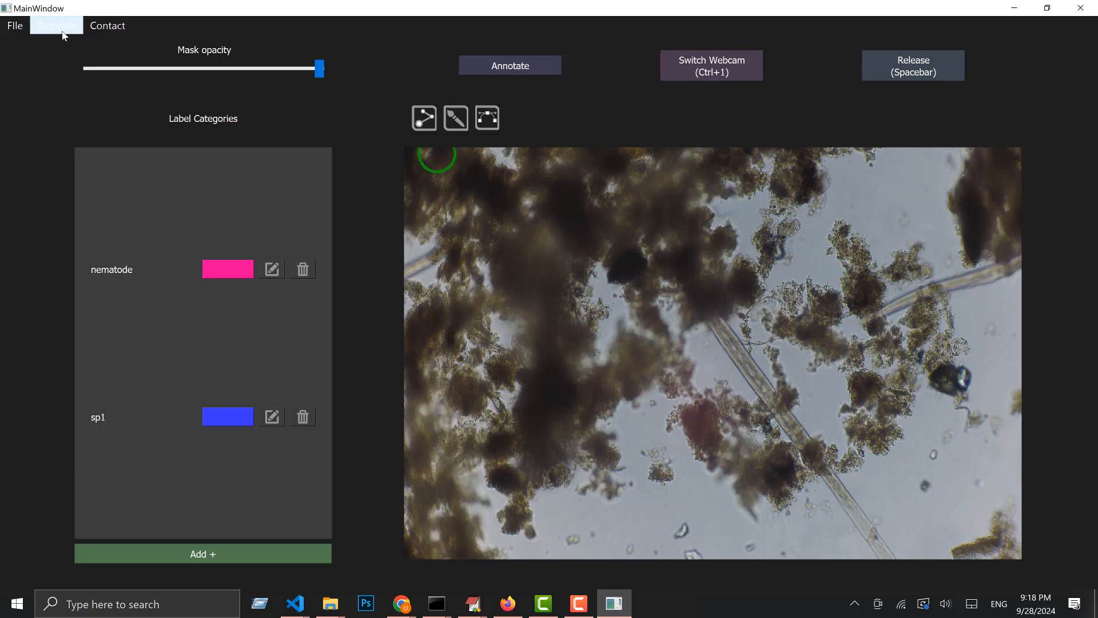
{"action": "left_click", "coordinate": [117, 27]}
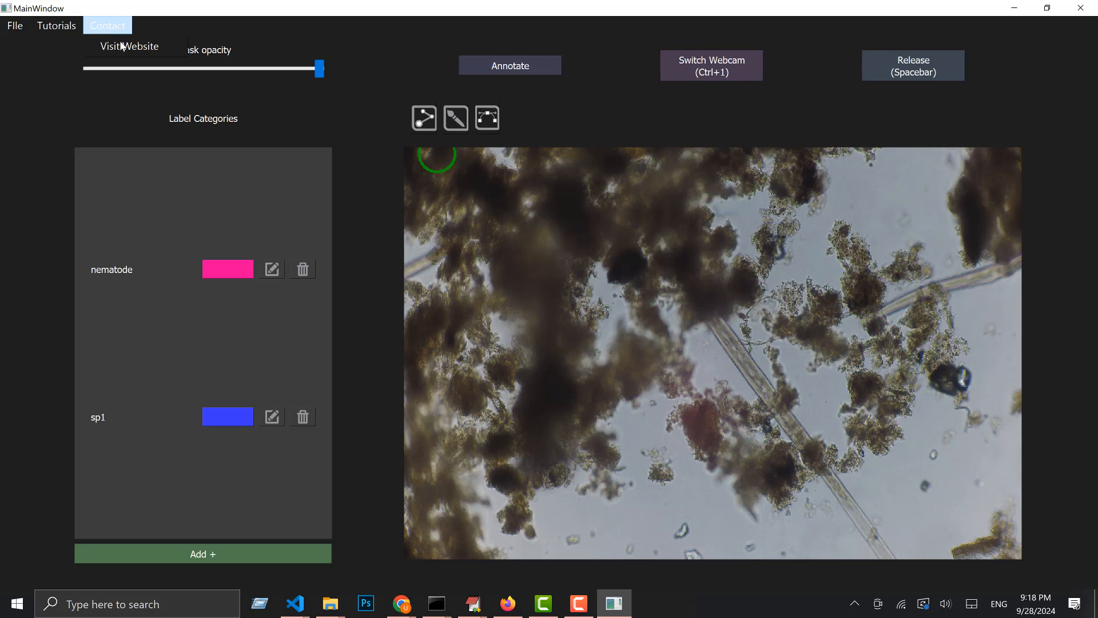
{"action": "left_click", "coordinate": [46, 167]}
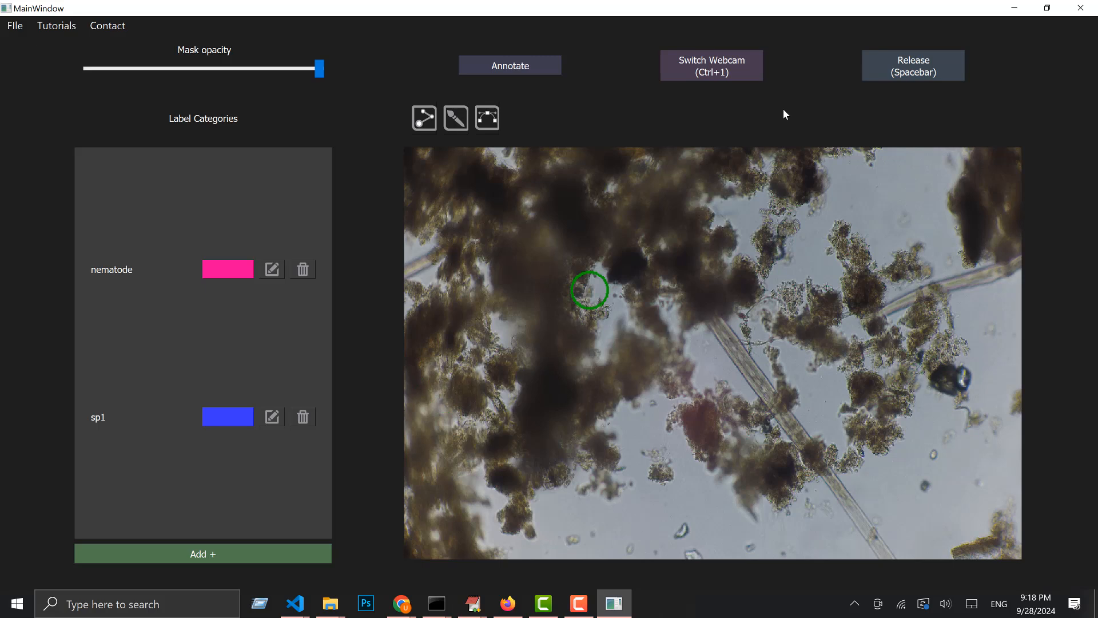
- Release the current frame and capture a new microscope frame showing the large oval organism
{"action": "key", "text": "space"}
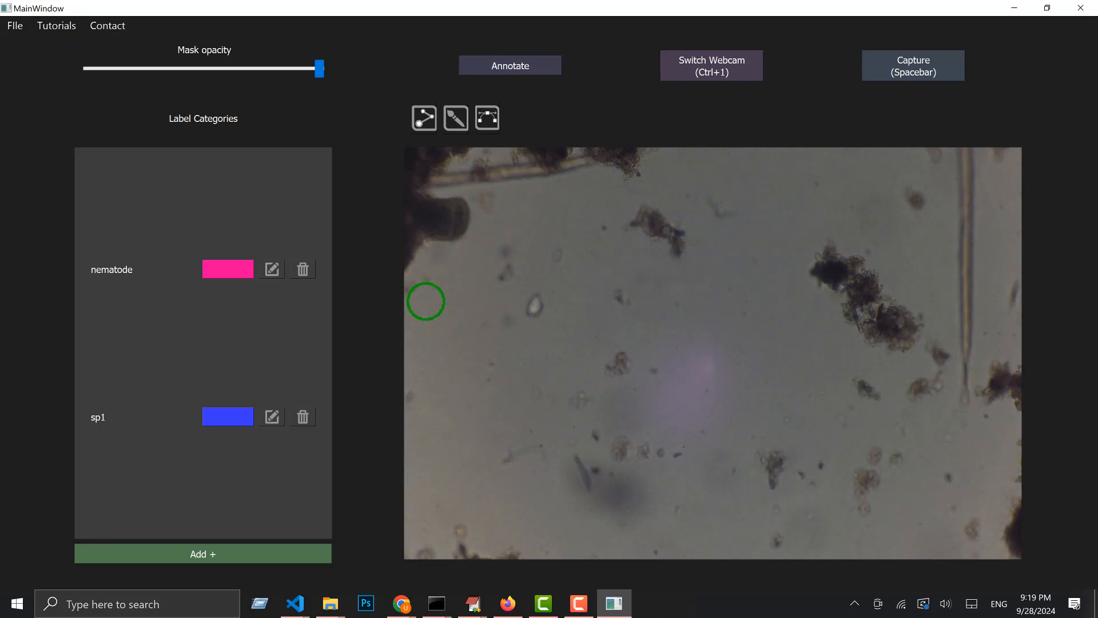
{"action": "key", "text": "space"}
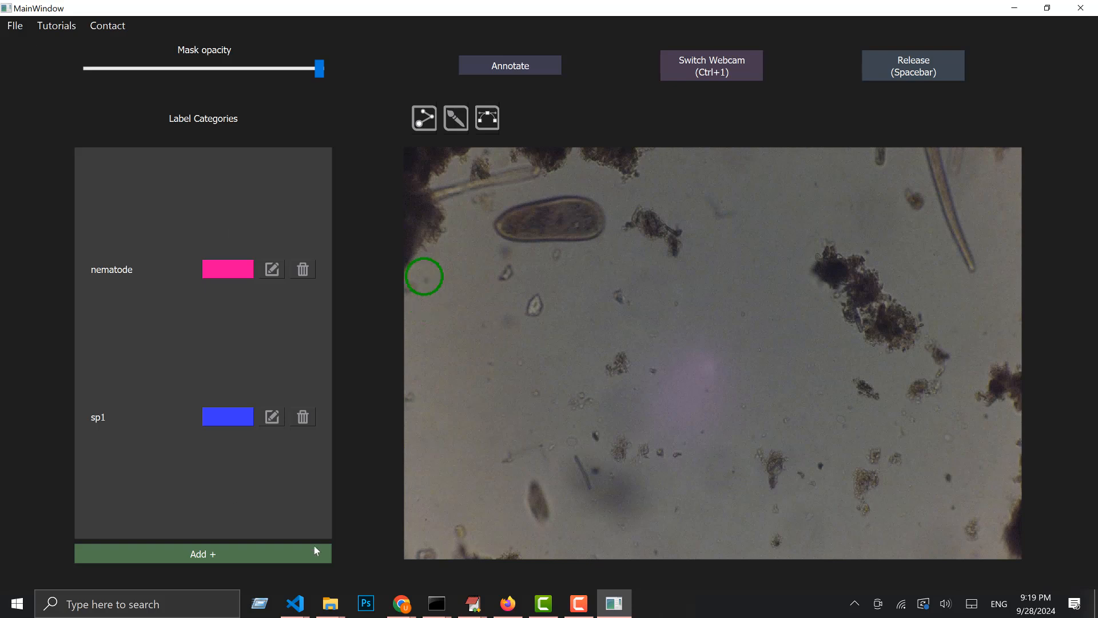
- Add a new label category named "proto_sp1" with the green color #00ff26
{"action": "left_click", "coordinate": [219, 554]}
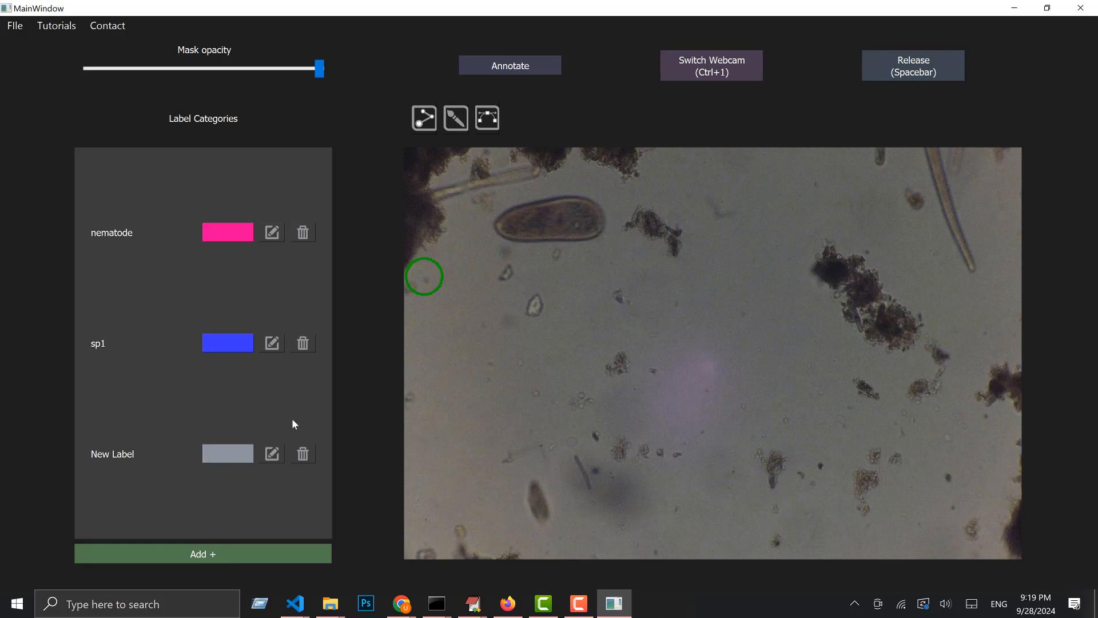
{"action": "left_click", "coordinate": [276, 455]}
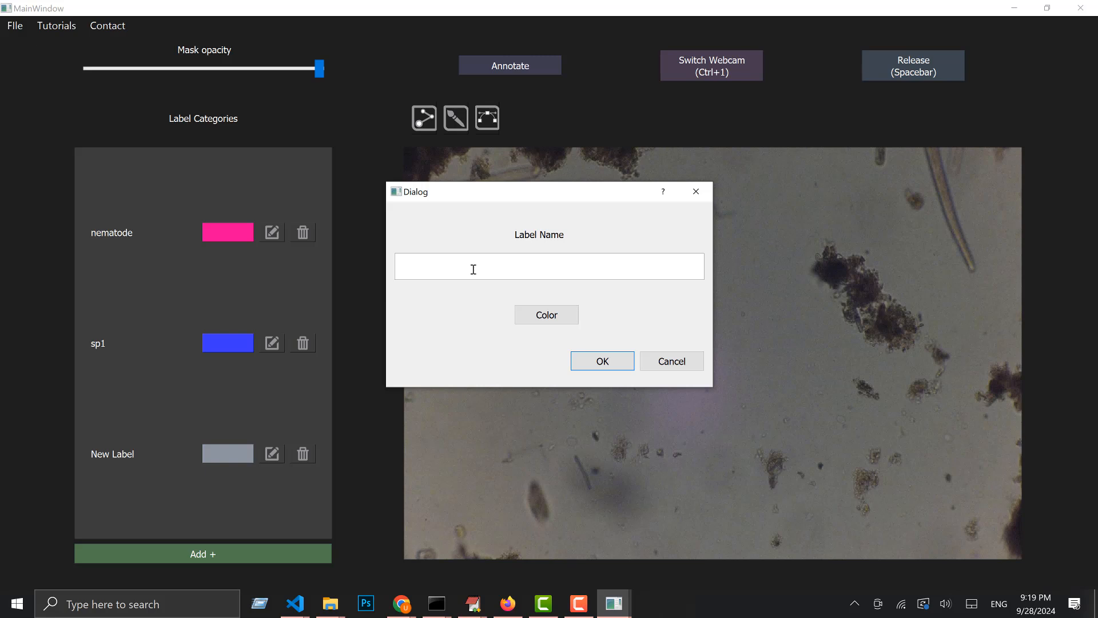
{"action": "type", "text": "proto_sp1"}
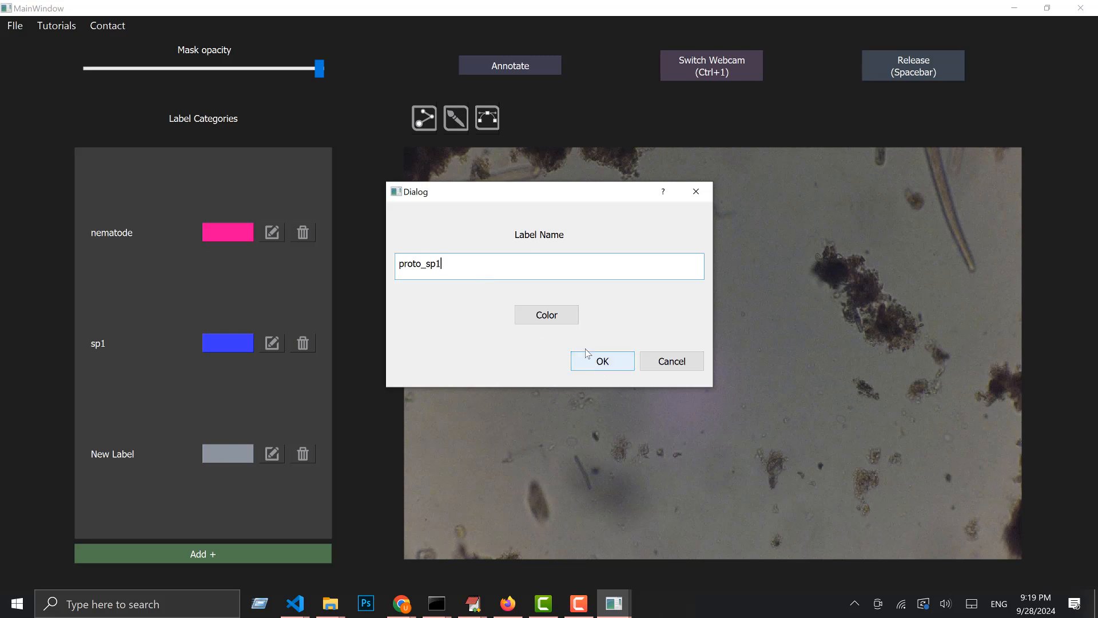
{"action": "left_click", "coordinate": [569, 318]}
{"action": "left_click", "coordinate": [659, 150]}
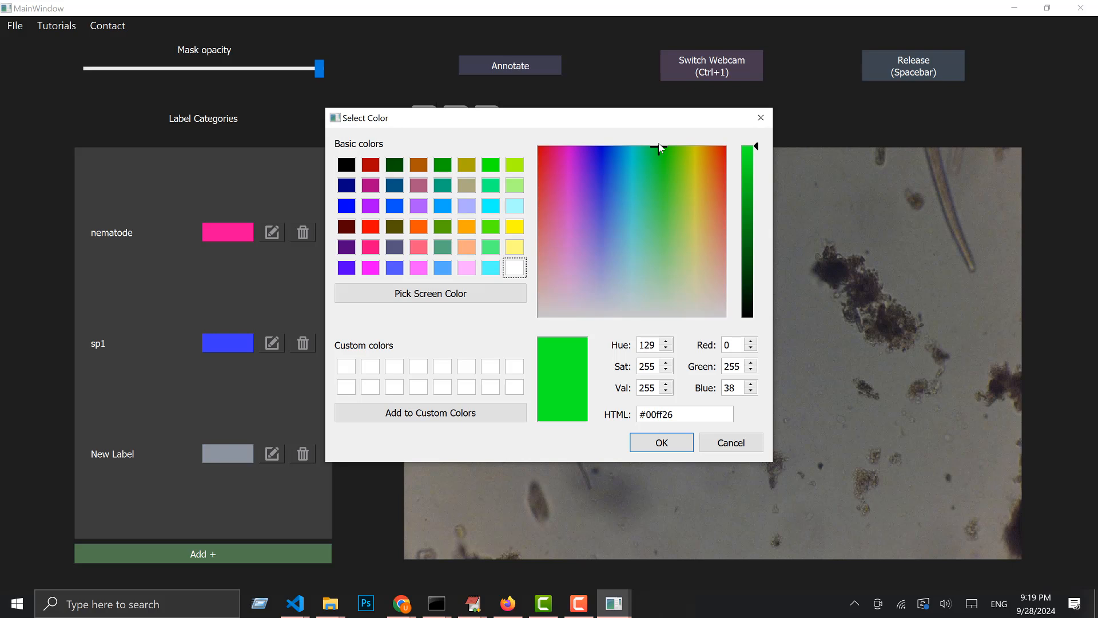
{"action": "left_click", "coordinate": [662, 443]}
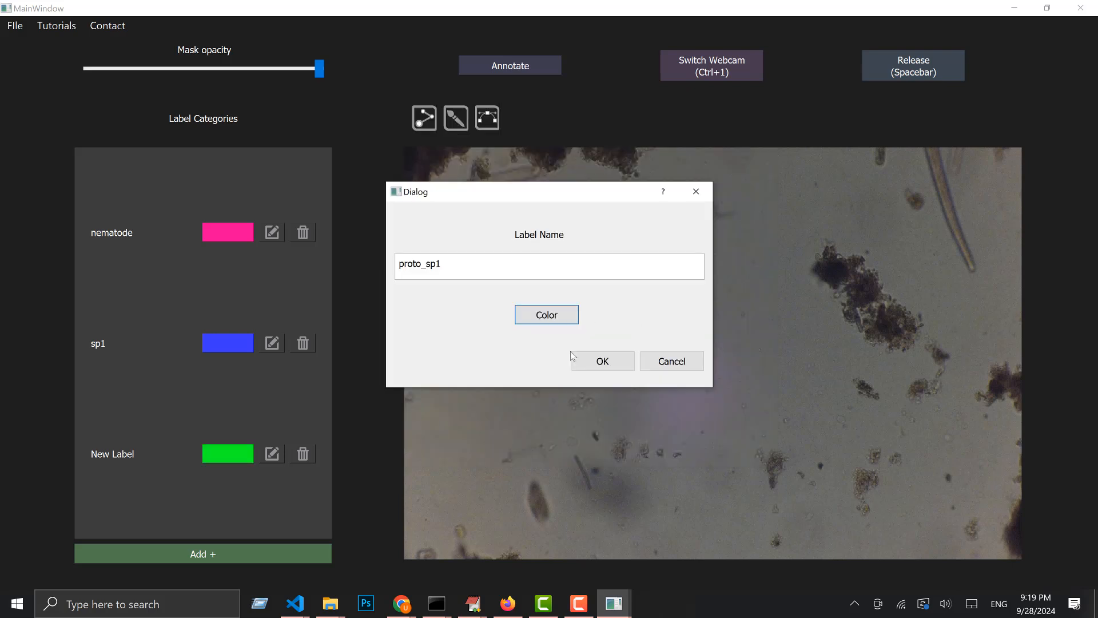
{"action": "left_click", "coordinate": [614, 361]}
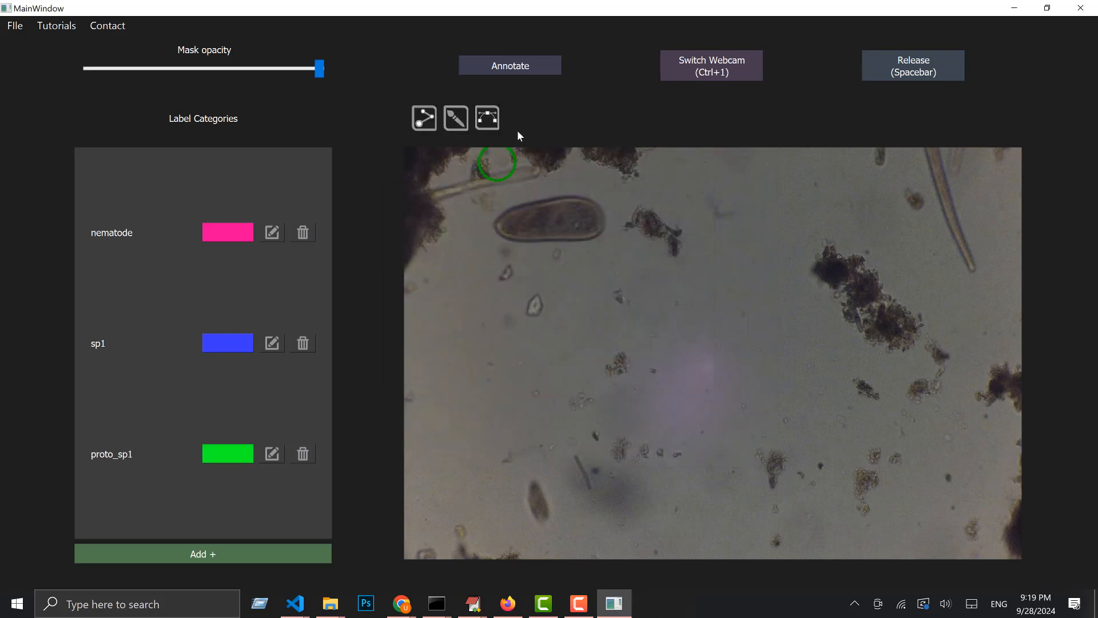
- Outline the large oval organism with a closed Bezier mask in the proto_sp1 category and store the frame's annotation
{"action": "left_click", "coordinate": [487, 125]}
{"action": "left_click_drag", "start_coordinate": [605, 218], "coordinate": [598, 197]}
{"action": "left_click", "coordinate": [497, 226]}
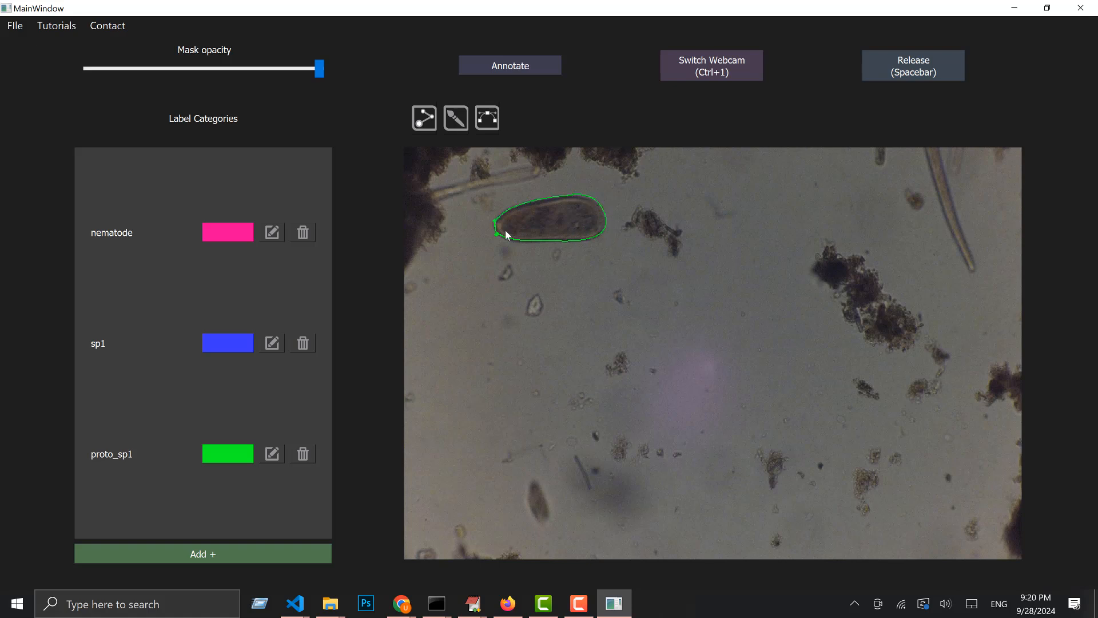
{"action": "left_click", "coordinate": [545, 224]}
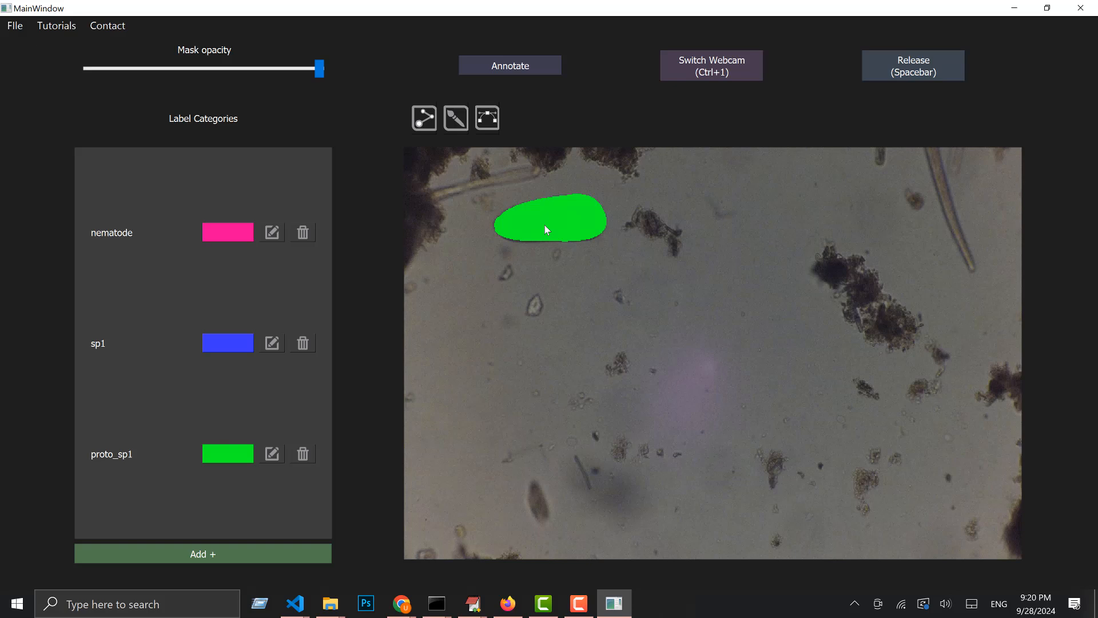
{"action": "left_click", "coordinate": [496, 68]}
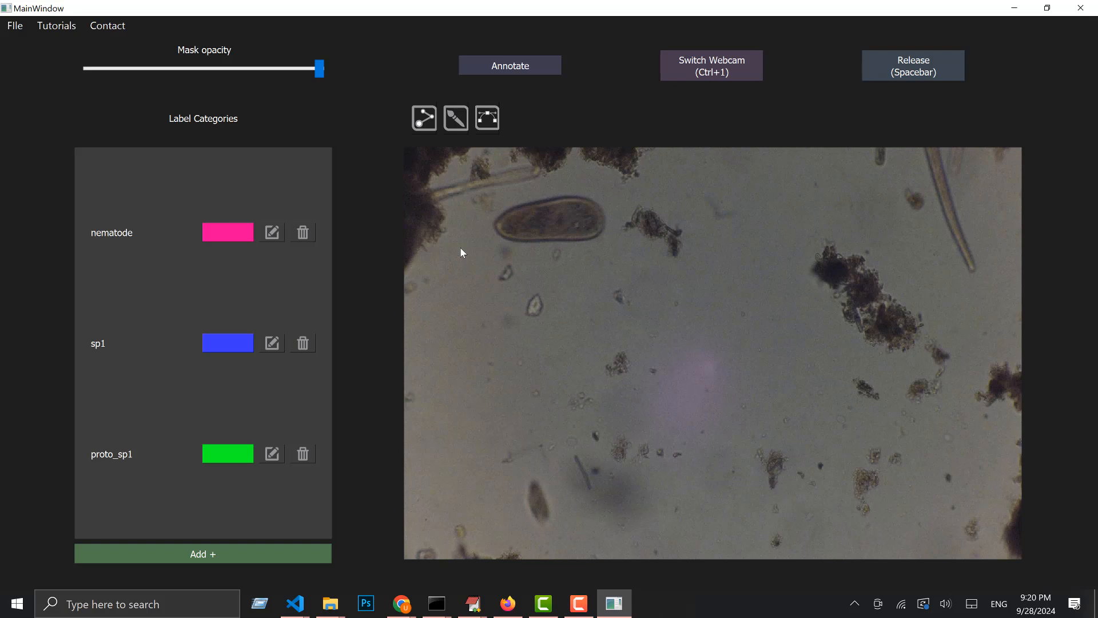
- Close LivePyxel and save the project before it exits, acknowledging the save
{"action": "left_click", "coordinate": [1082, 9]}
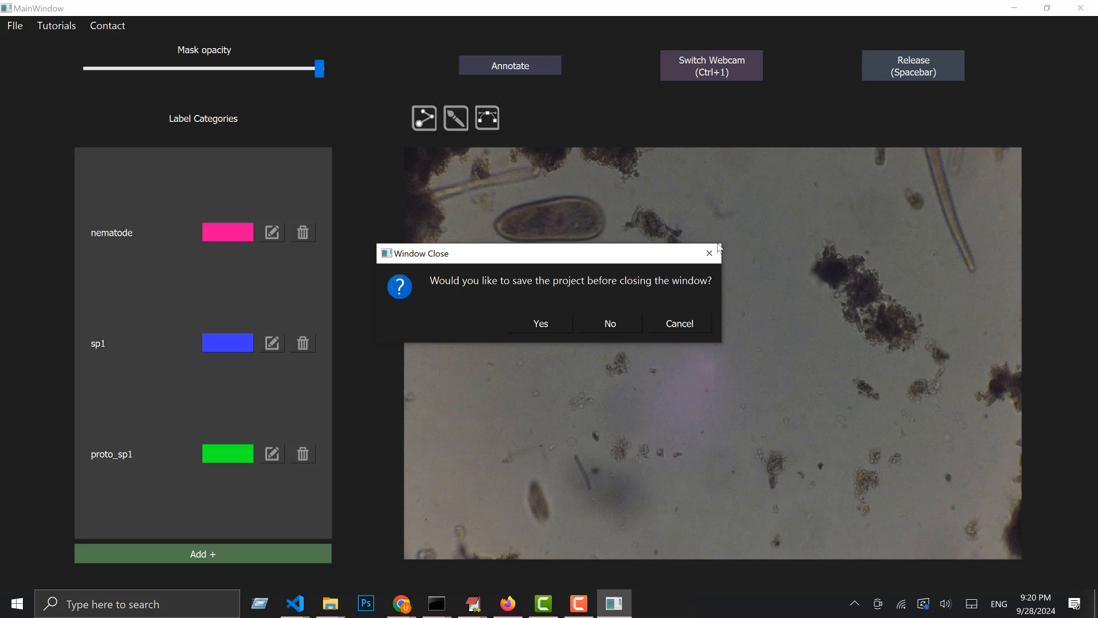
{"action": "left_click", "coordinate": [541, 324]}
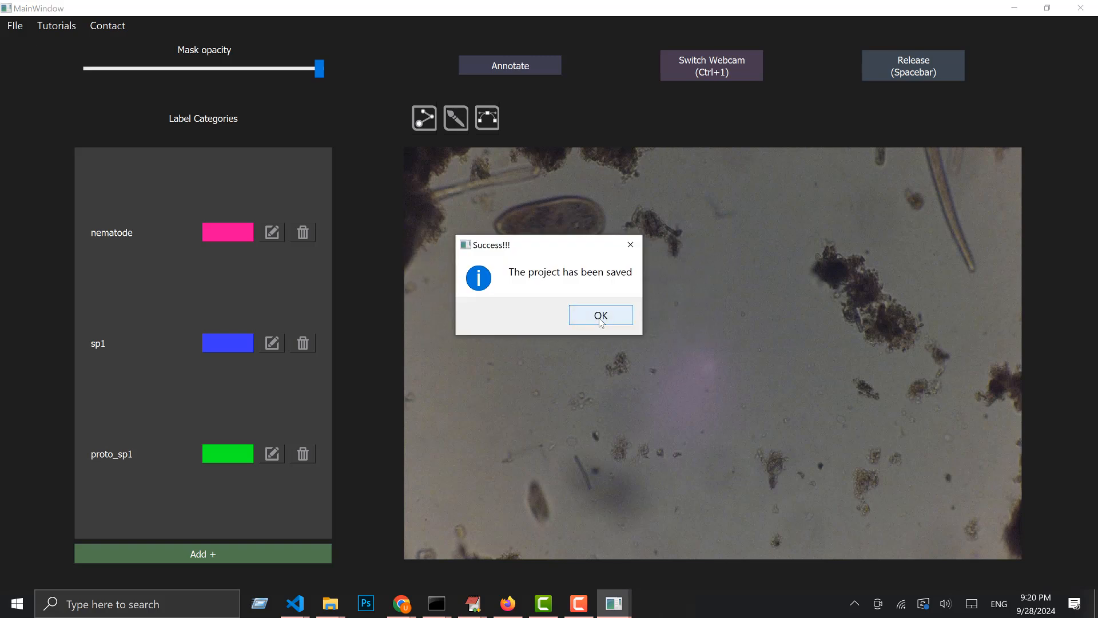
{"action": "left_click", "coordinate": [600, 319]}
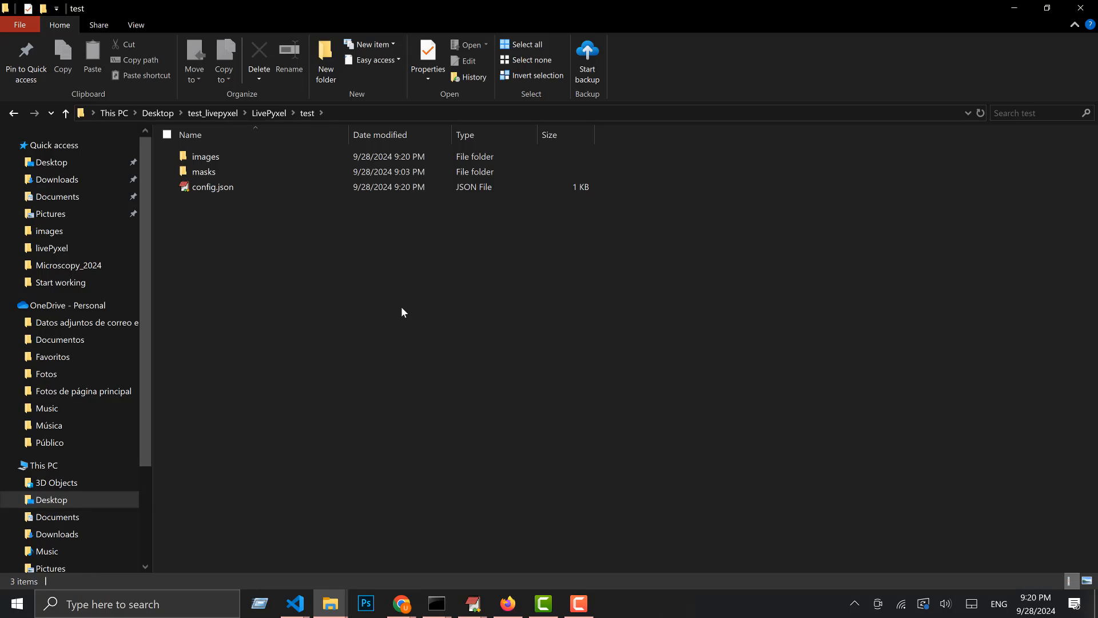
- In File Explorer, open the images folder of the test project and examine the saved frame files, including img_0704b02c.png
{"action": "left_click", "coordinate": [232, 156]}
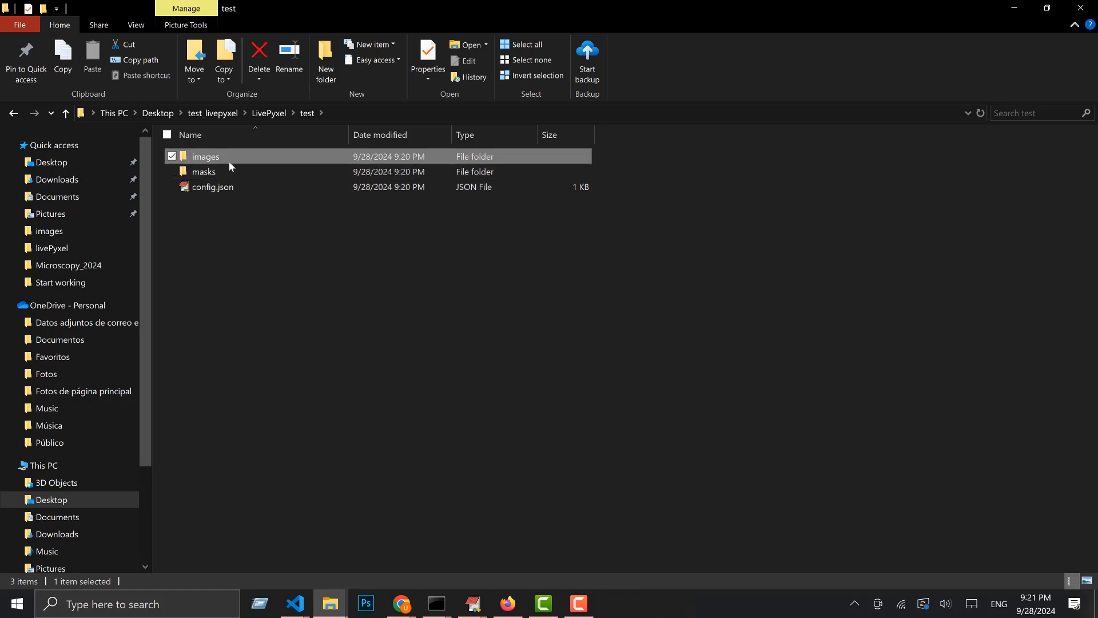
{"action": "double_click", "coordinate": [230, 163]}
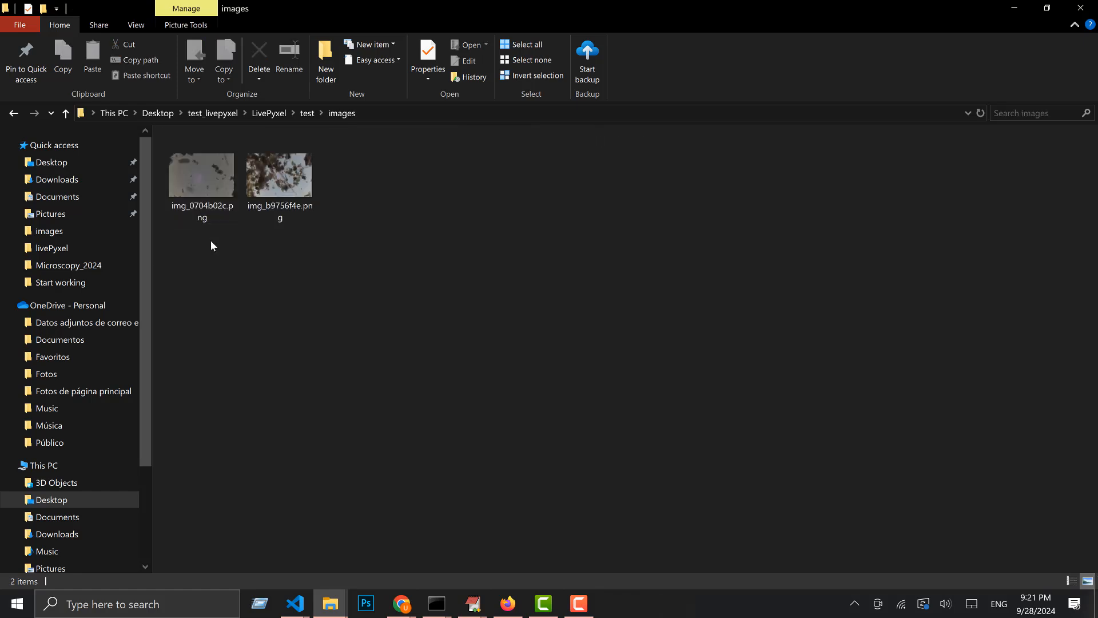
{"action": "left_click", "coordinate": [206, 179]}
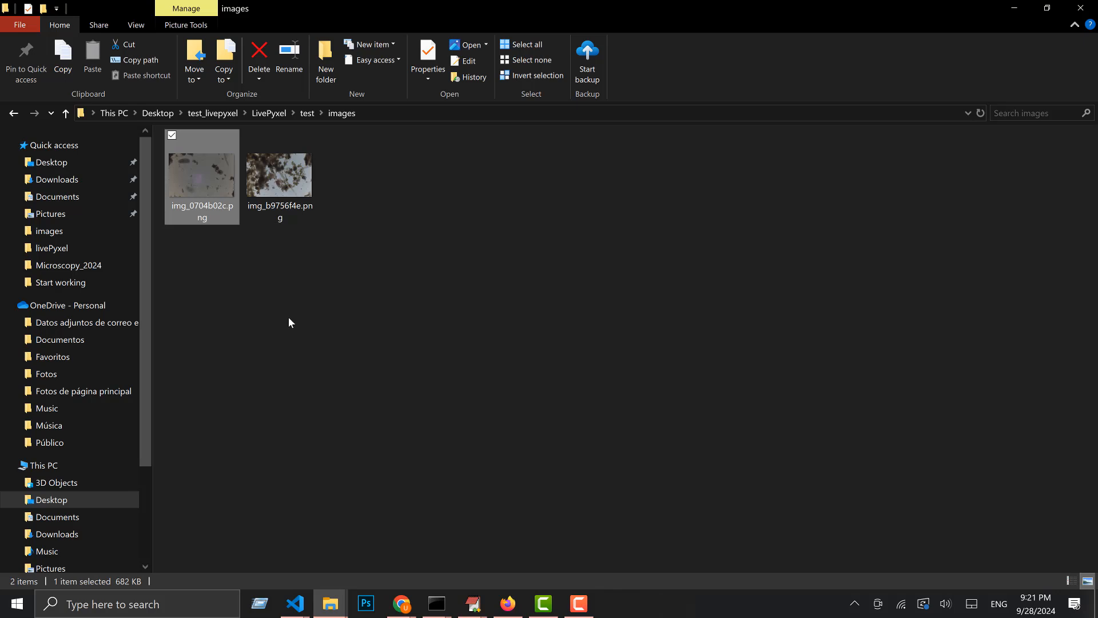
{"action": "left_click", "coordinate": [350, 338]}
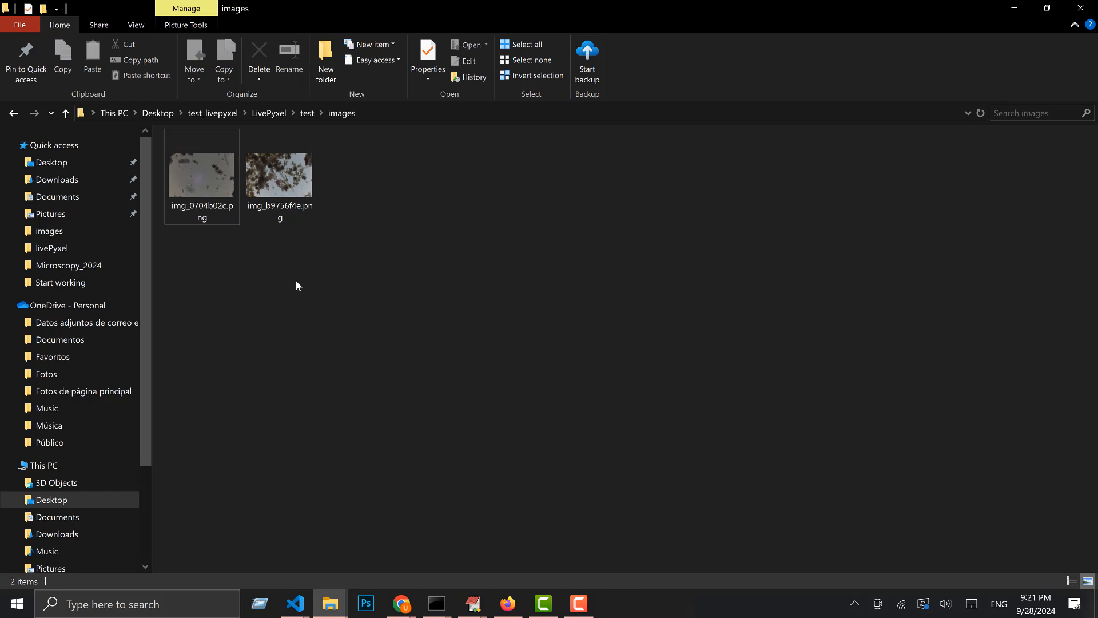
{"action": "left_click", "coordinate": [214, 191]}
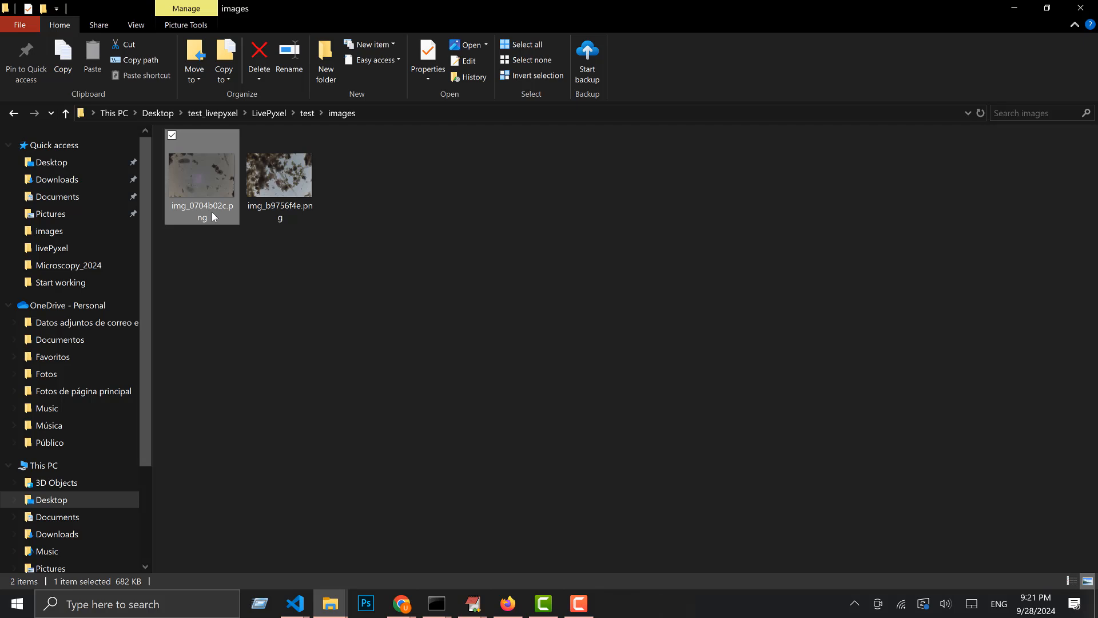
{"action": "left_click_drag", "start_coordinate": [242, 283], "coordinate": [275, 311]}
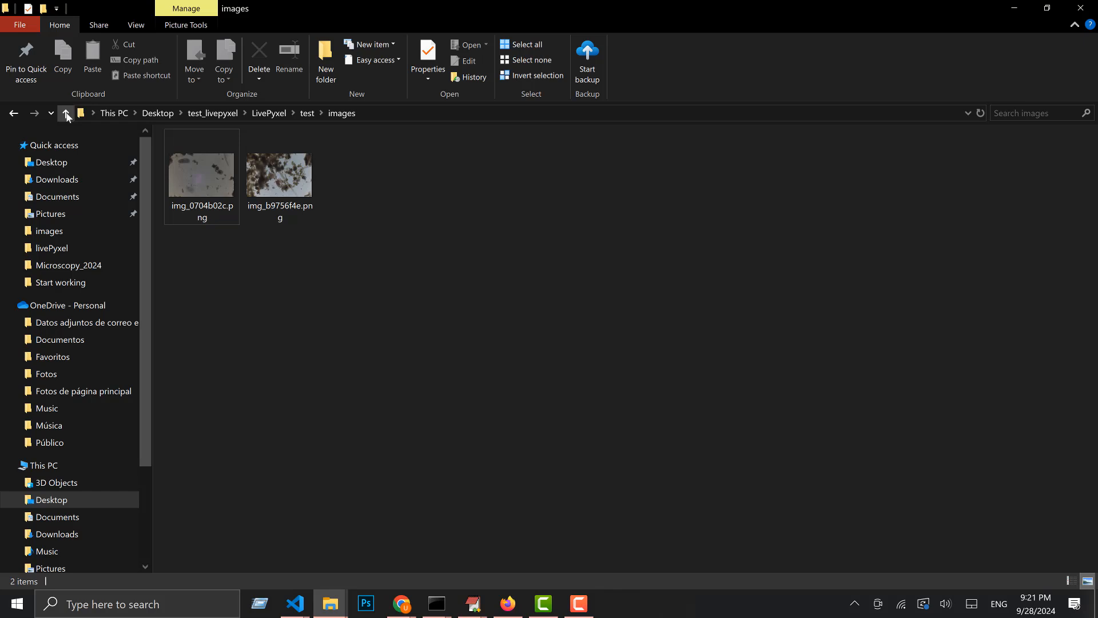
- Open the project's masks folder, check the identifier in msk_0704b02c.png's file name without renaming it, and return to the test folder
{"action": "left_click", "coordinate": [66, 113]}
{"action": "left_click", "coordinate": [236, 173]}
{"action": "double_click", "coordinate": [237, 172]}
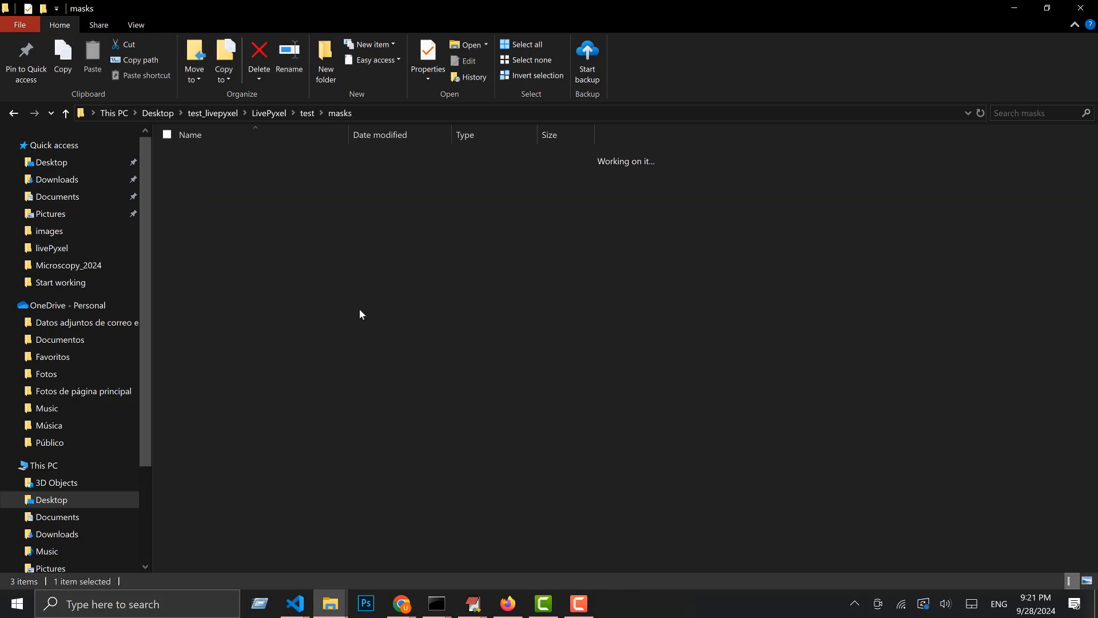
{"action": "left_click", "coordinate": [229, 180]}
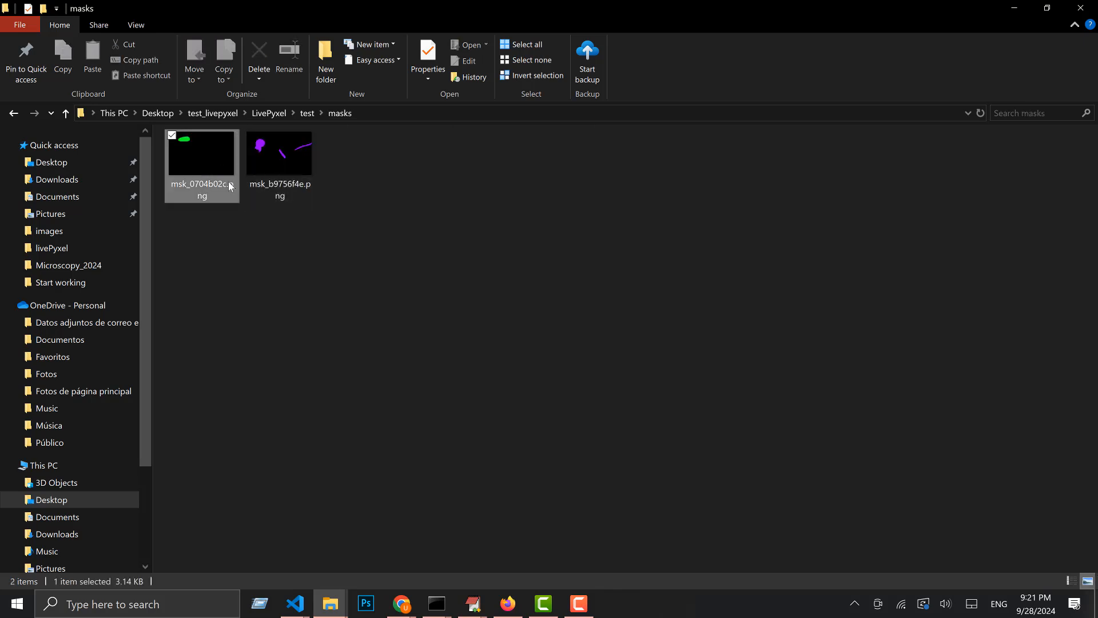
{"action": "left_click", "coordinate": [194, 189]}
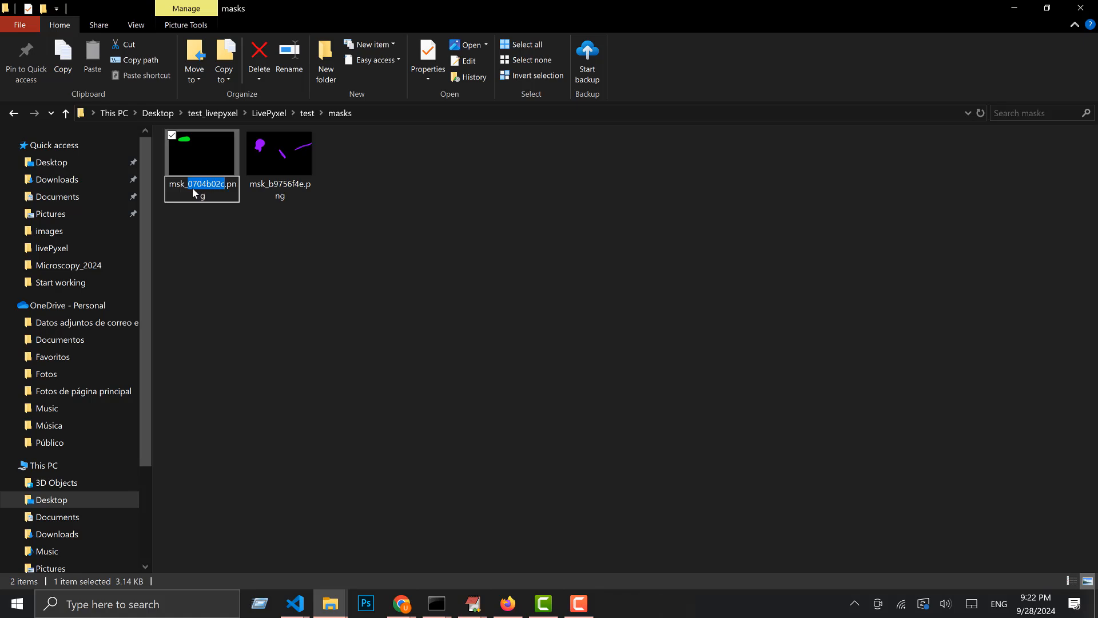
{"action": "left_click_drag", "start_coordinate": [185, 187], "coordinate": [166, 189]}
{"action": "left_click", "coordinate": [255, 267]}
{"action": "key", "text": "alt+Up"}
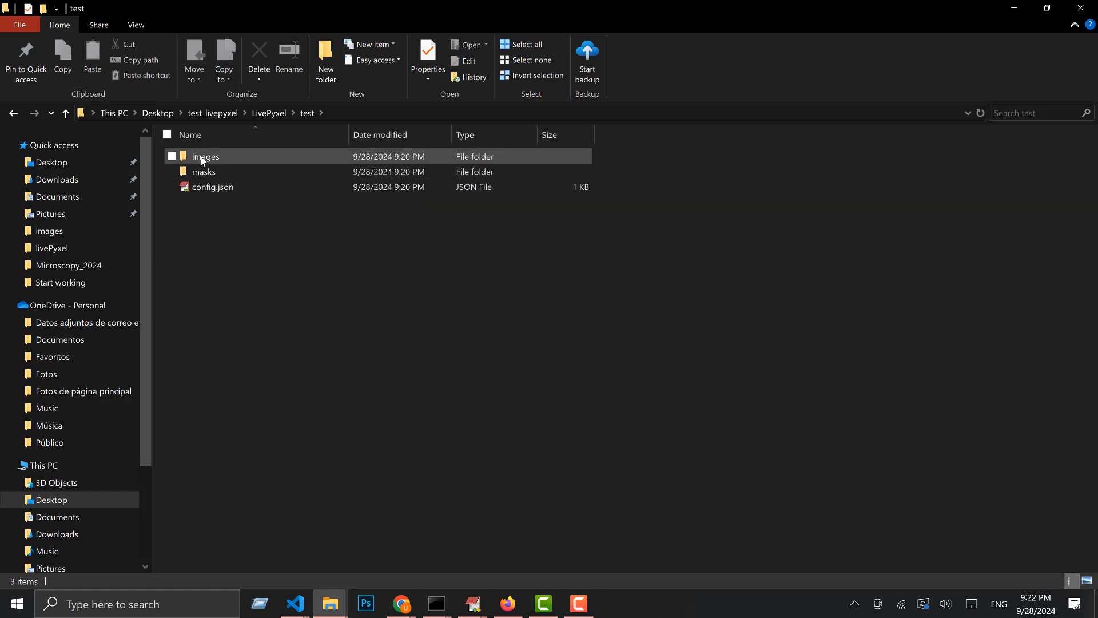
- Open msk_b9756f4e.png from the masks folder in the image viewer and inspect its mask shapes up close
{"action": "mouse_move", "coordinate": [203, 161]}
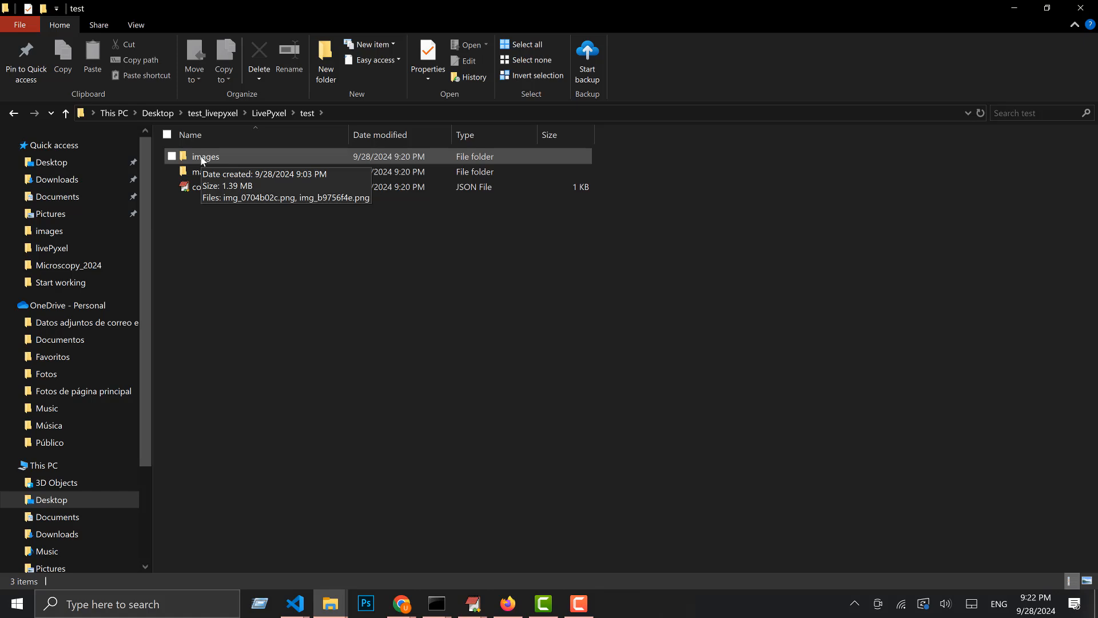
{"action": "double_click", "coordinate": [197, 172]}
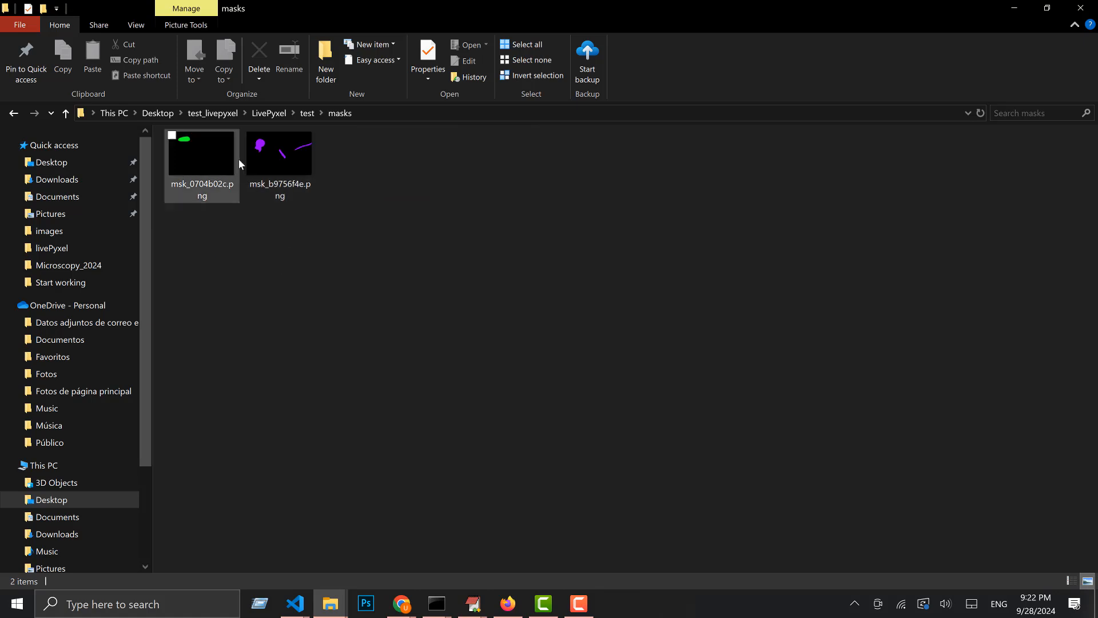
{"action": "left_click", "coordinate": [272, 163]}
{"action": "double_click", "coordinate": [272, 159]}
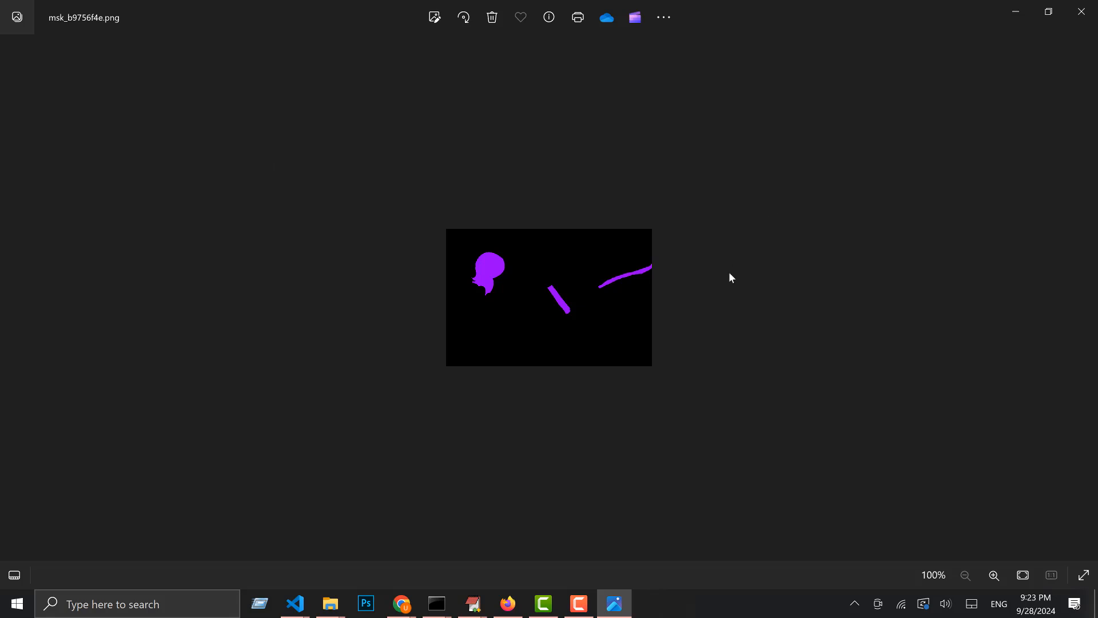
{"action": "scroll", "coordinate": [726, 274], "scroll_direction": "up", "scroll_amount": 4}
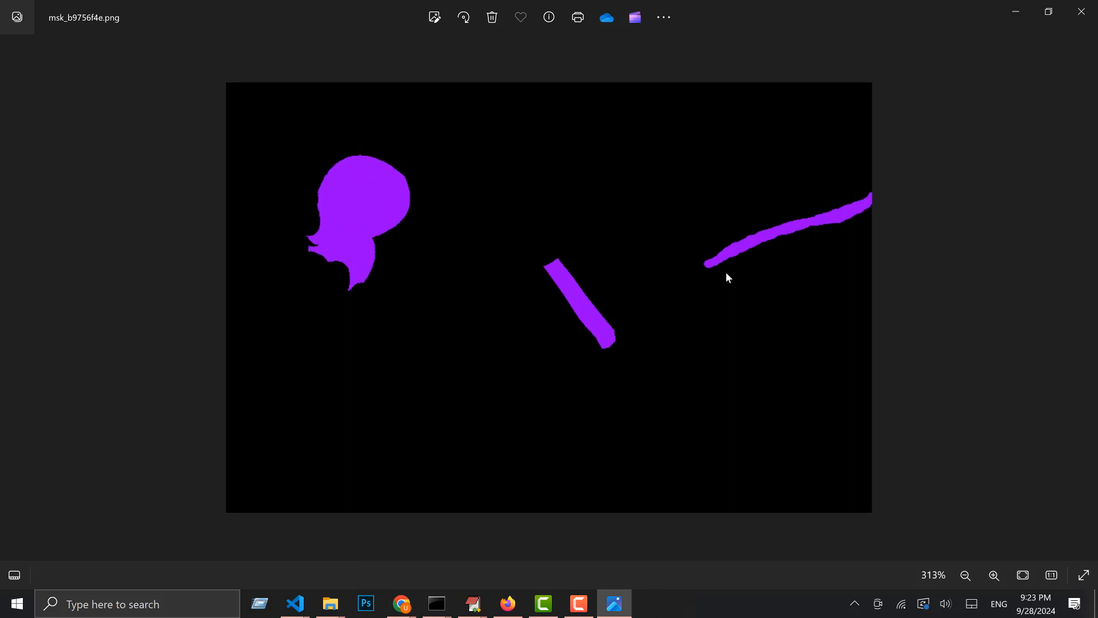